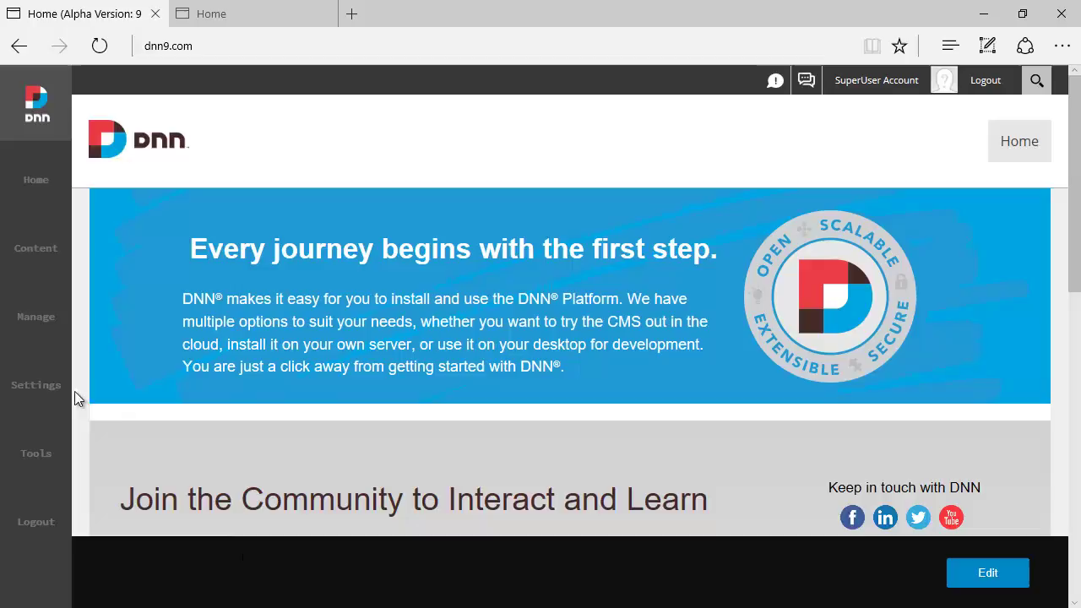
# Step: Open the Security Settings of the DNN 9 site
pyautogui.moveTo(54, 393)
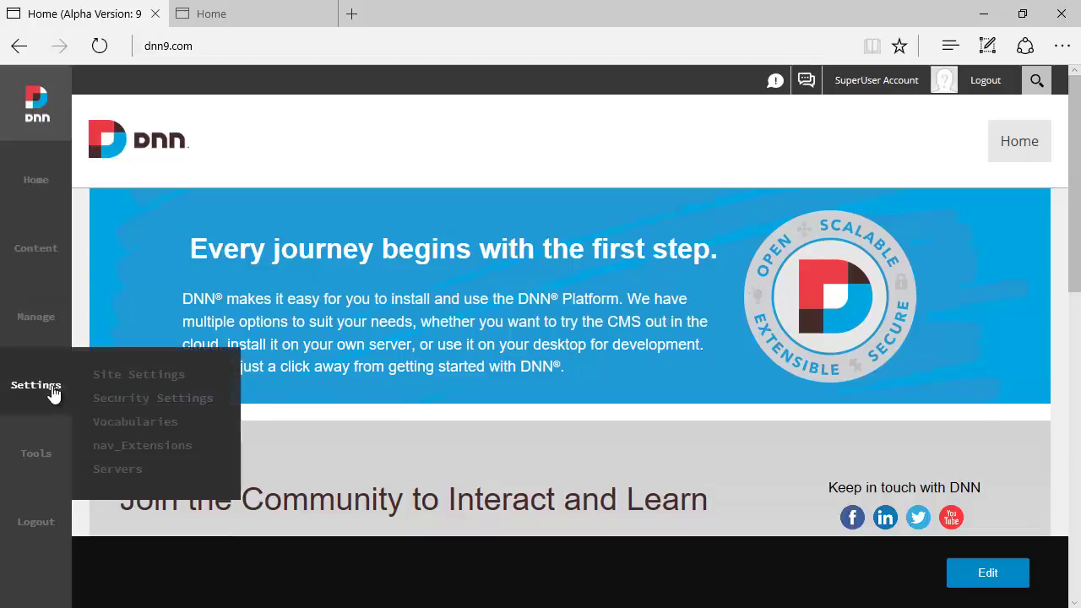
pyautogui.click(155, 397)
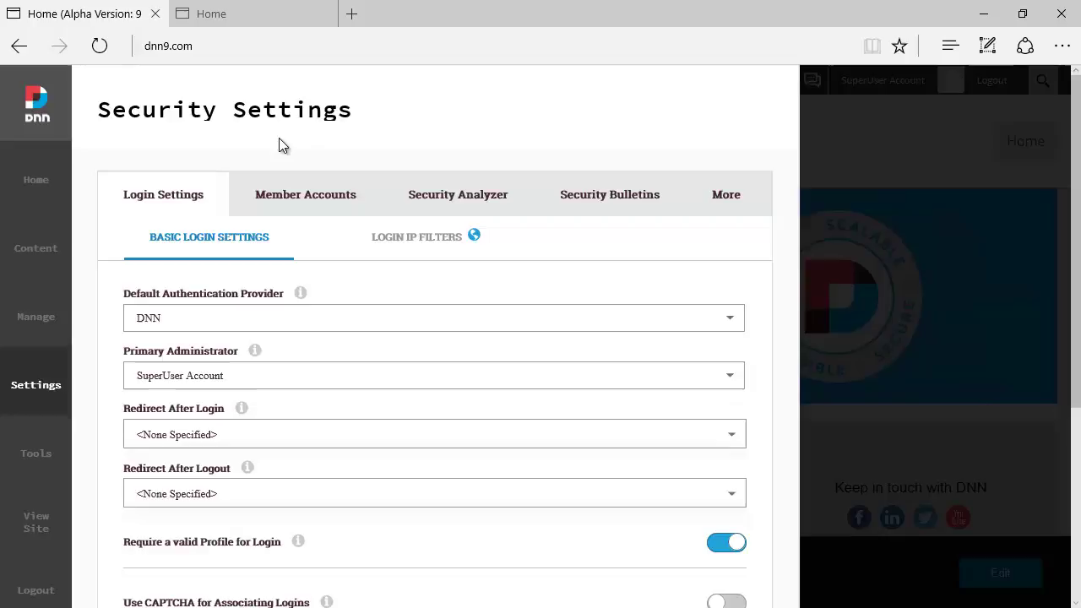
# Step: Look through the Admin and advanced Host features, including Security Analyzer, on the DNN 8 site and return to the DNN 9 site
pyautogui.click(287, 13)
pyautogui.moveTo(221, 93)
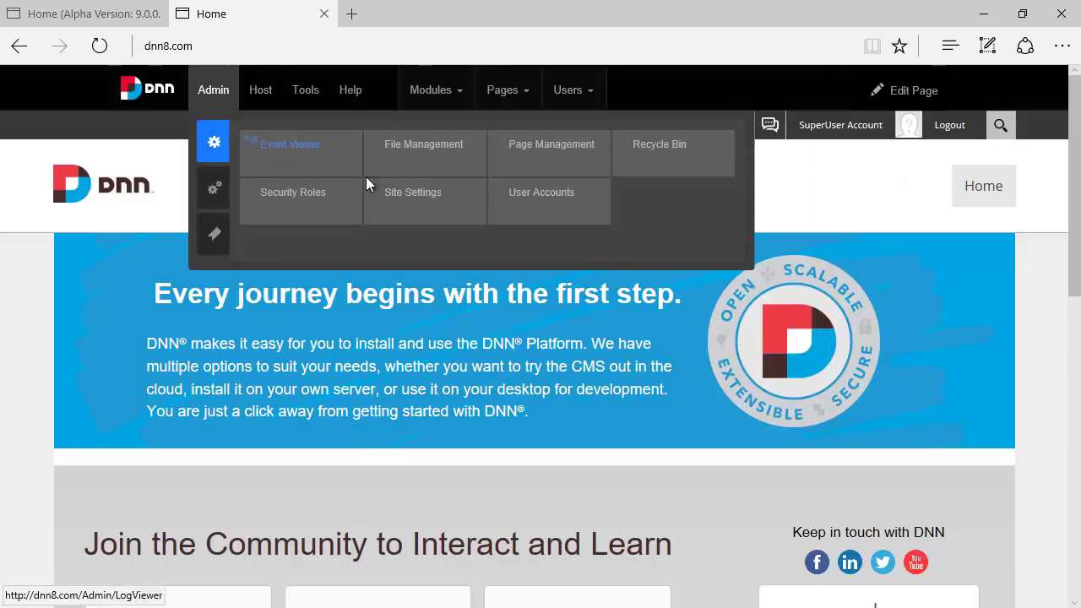
pyautogui.moveTo(270, 101)
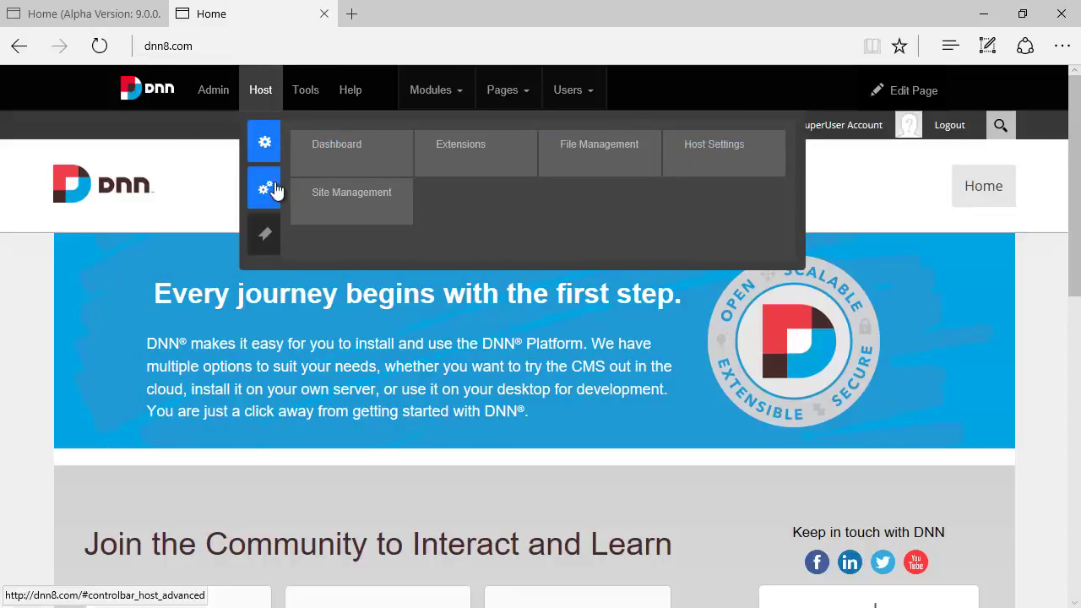
pyautogui.moveTo(273, 188)
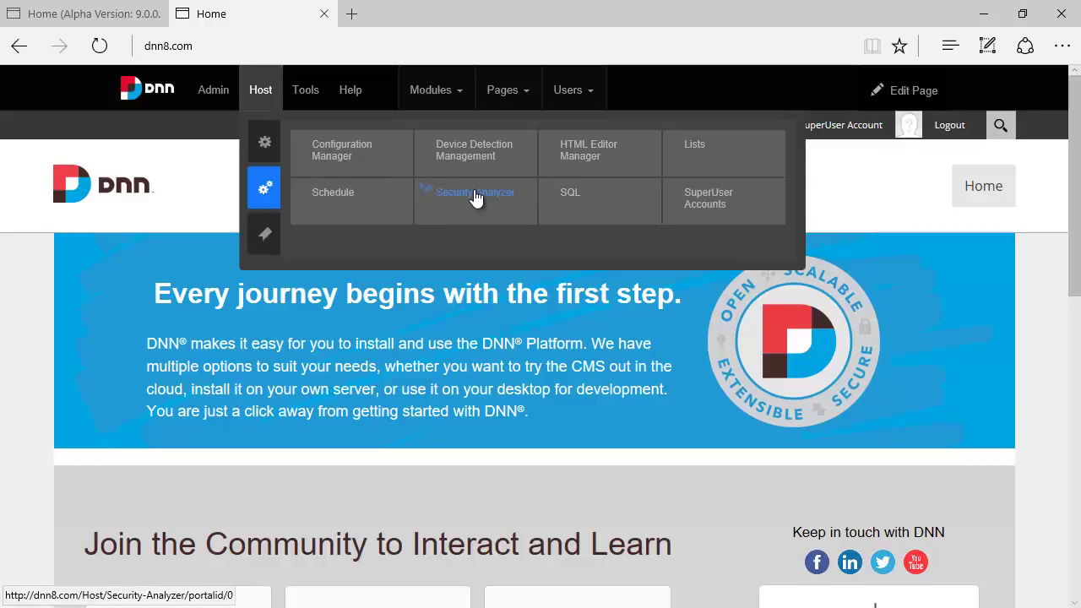
pyautogui.click(96, 17)
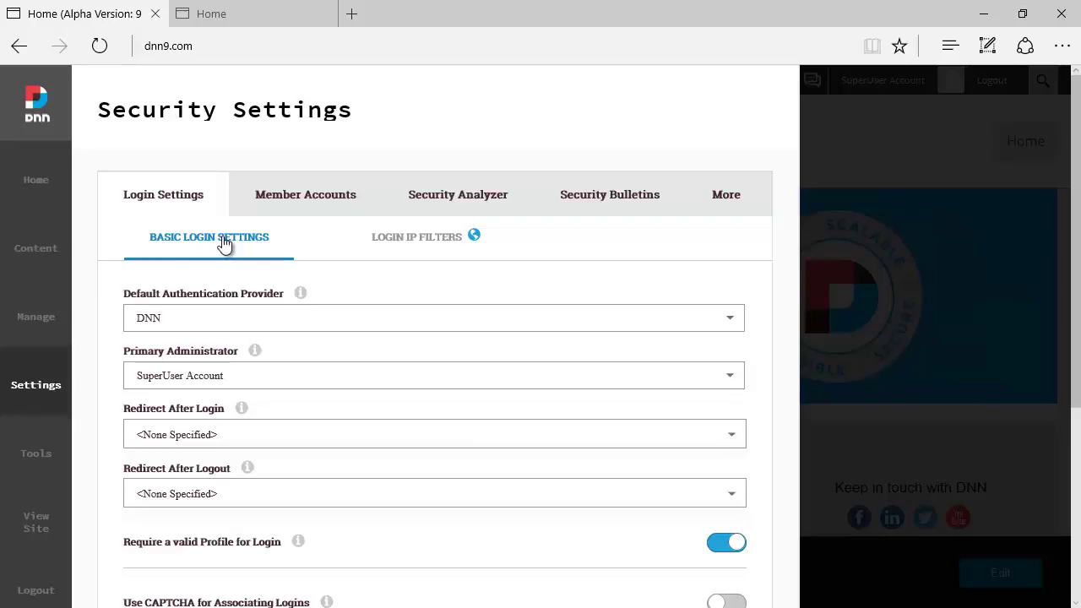
# Step: View the Login IP Filters, and return to Basic Login Settings to check the choices for the default authentication provider
pyautogui.click(422, 246)
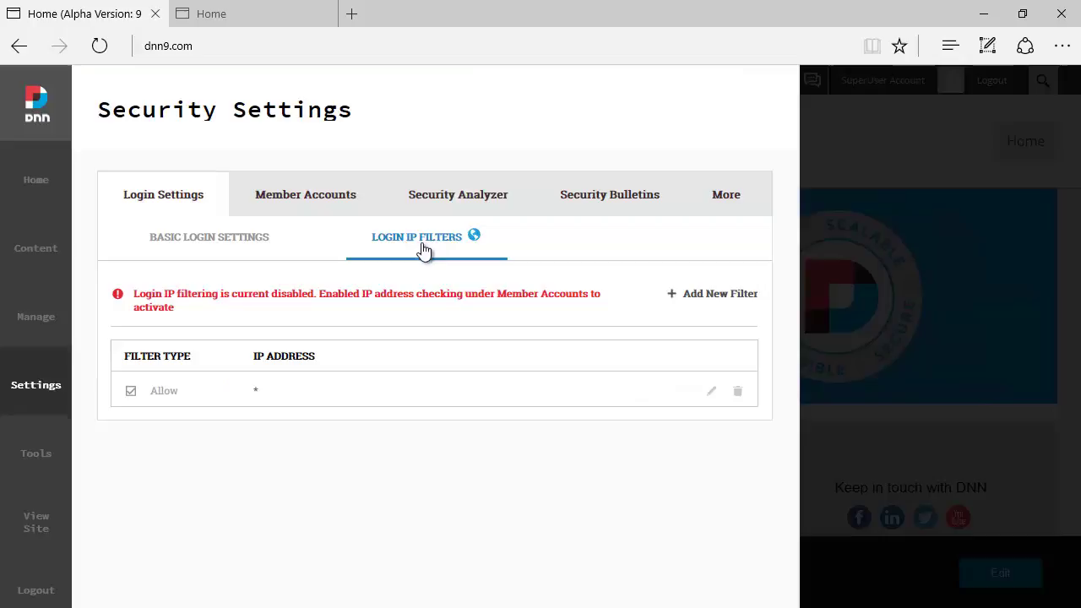
pyautogui.click(225, 239)
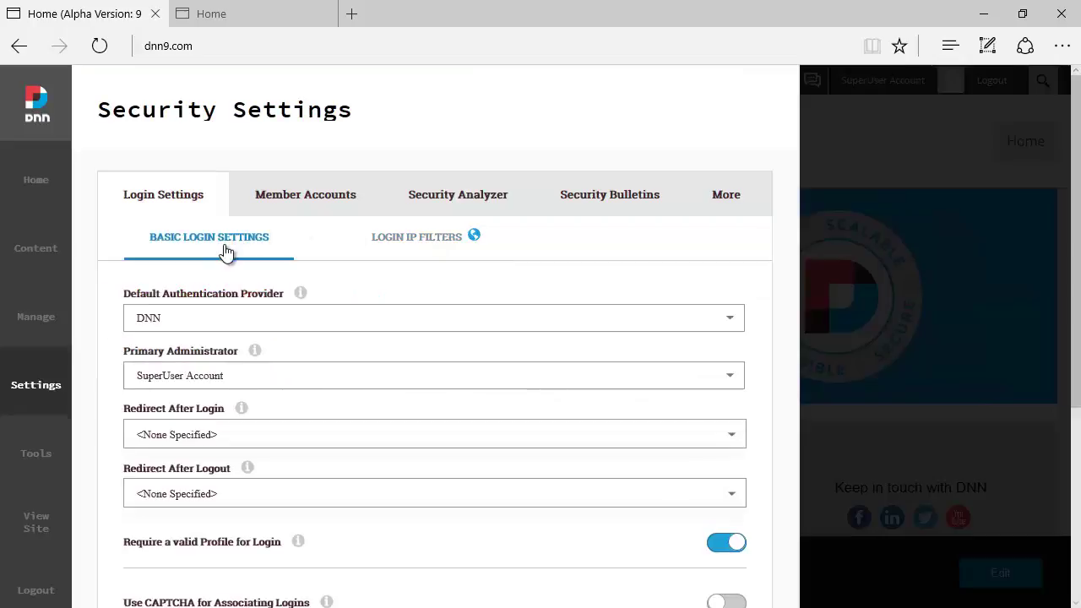
pyautogui.click(209, 328)
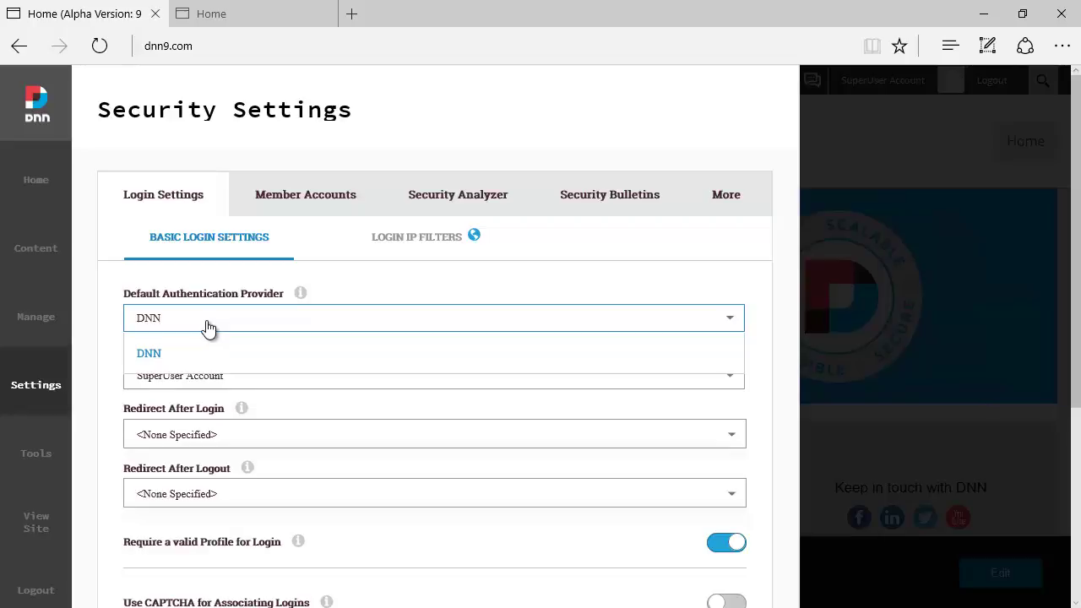
pyautogui.click(201, 324)
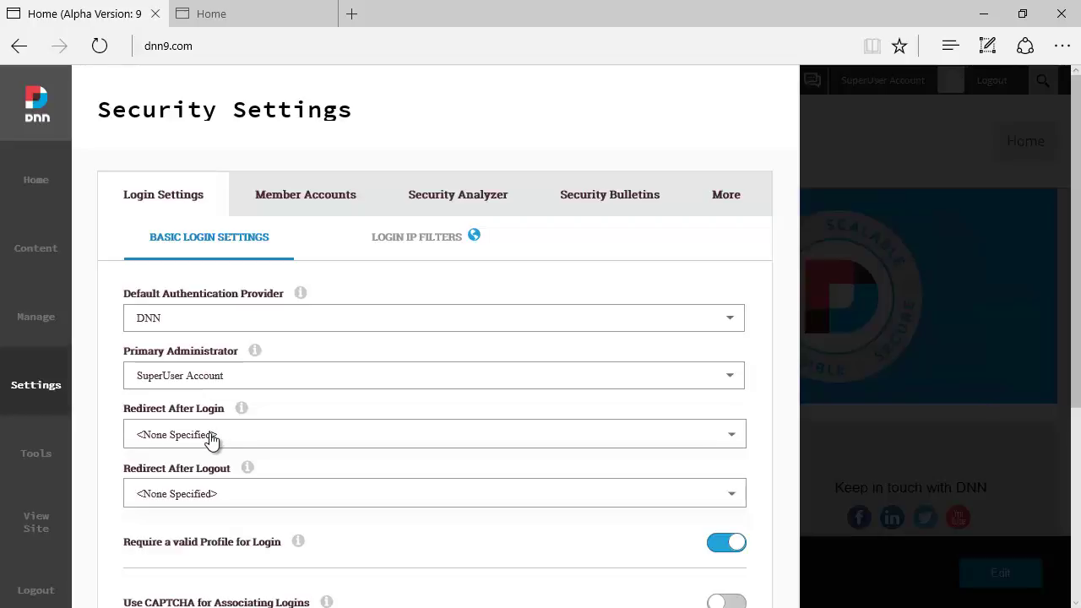
# Step: Turn on Use CAPTCHA for Associating Logins in the basic login settings
pyautogui.scroll(-3, 362, 514)
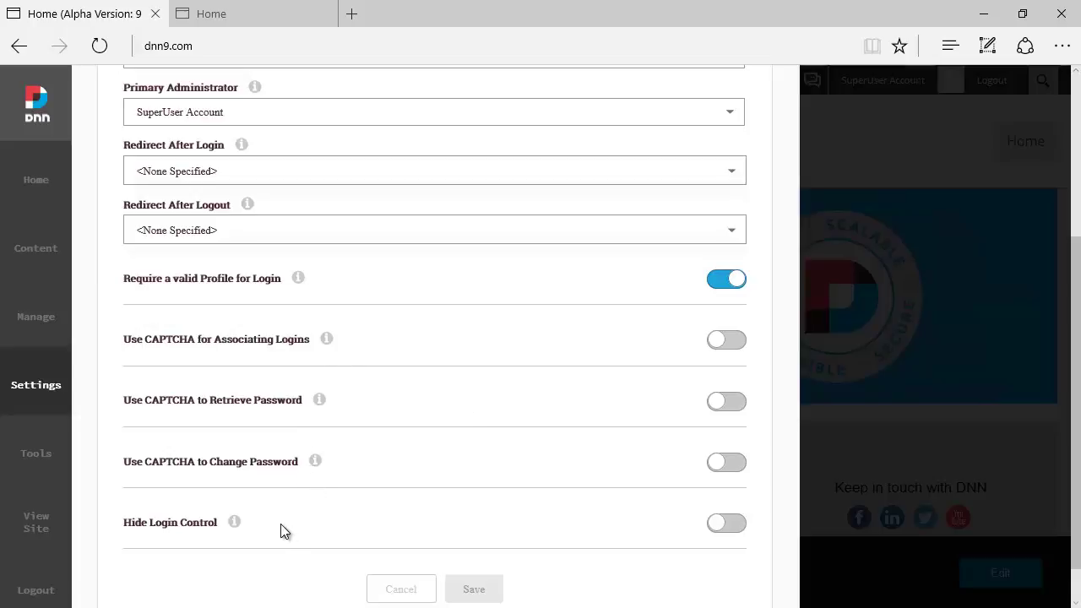
pyautogui.click(714, 342)
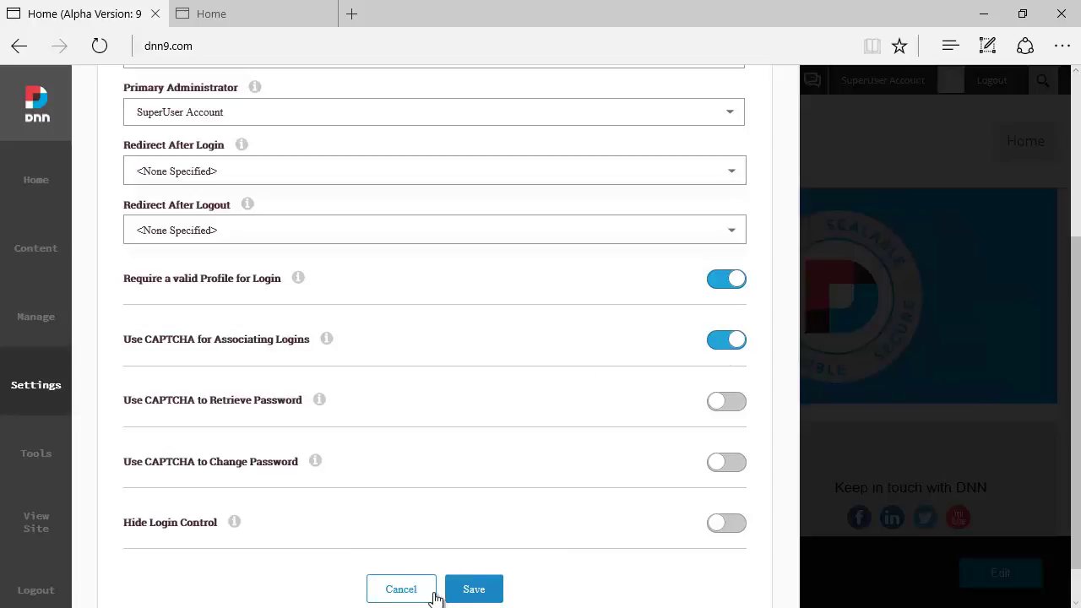
pyautogui.scroll(3, 449, 479)
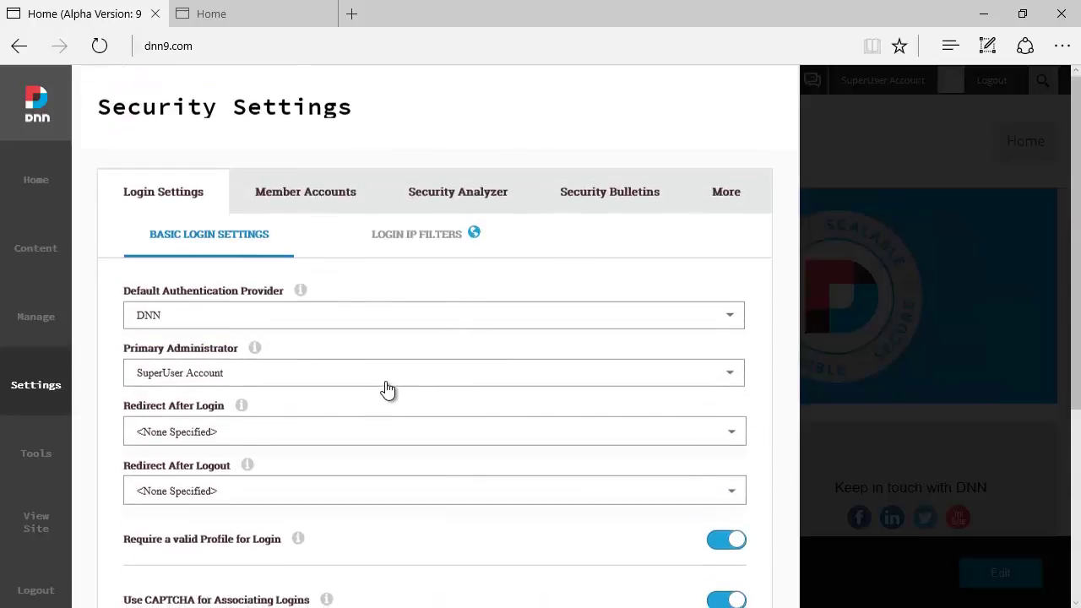
pyautogui.scroll(-3, 387, 388)
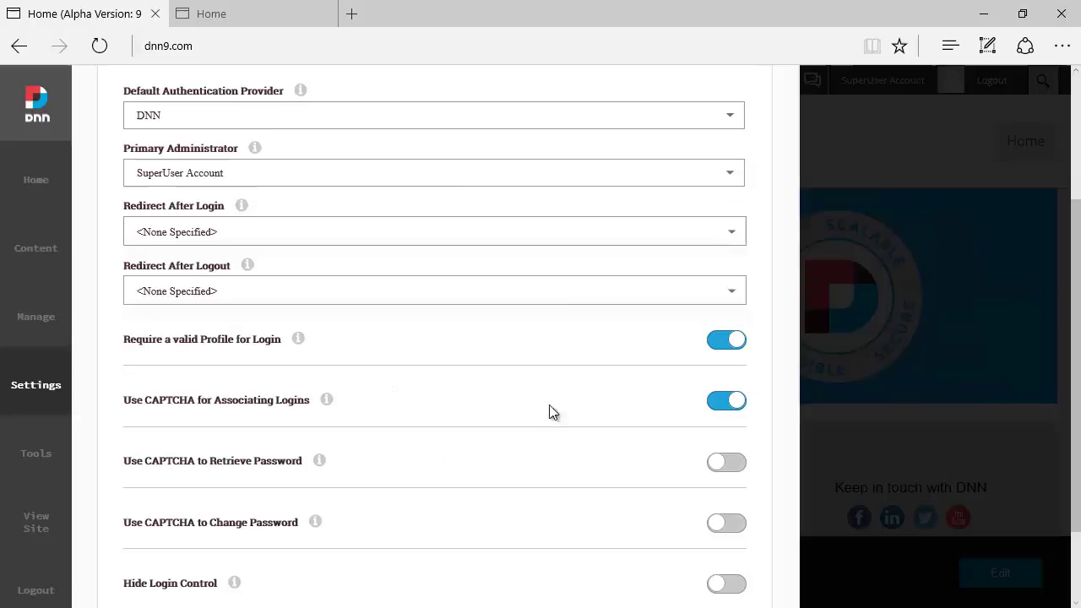
pyautogui.moveTo(293, 353)
pyautogui.scroll(3, 323, 337)
# Step: View the Login IP Filters and locate the related Enable IP Address Checking option under Member Accounts
pyautogui.click(406, 240)
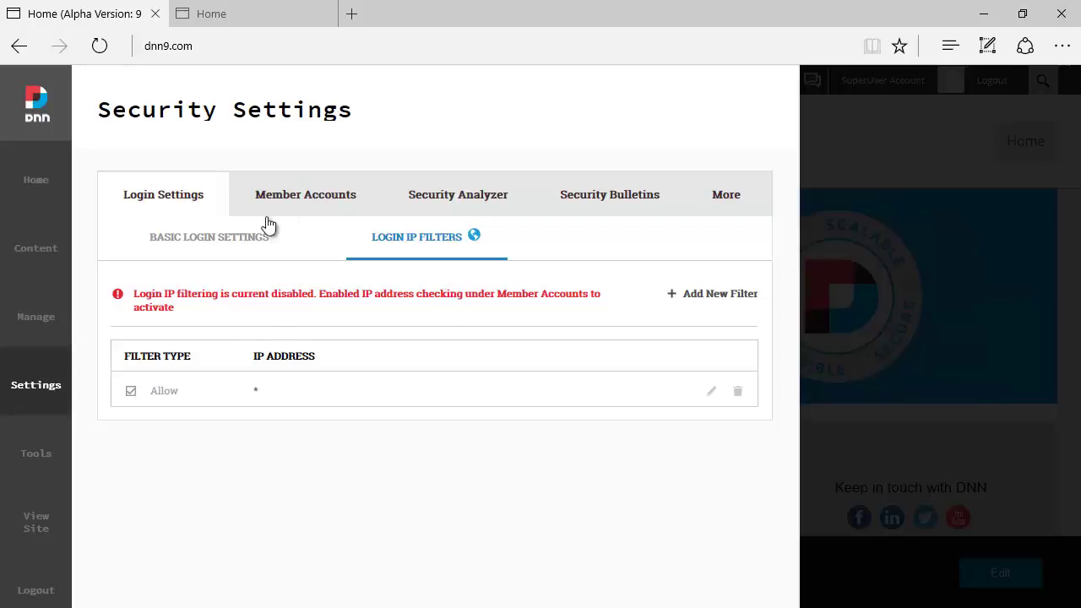
pyautogui.click(289, 201)
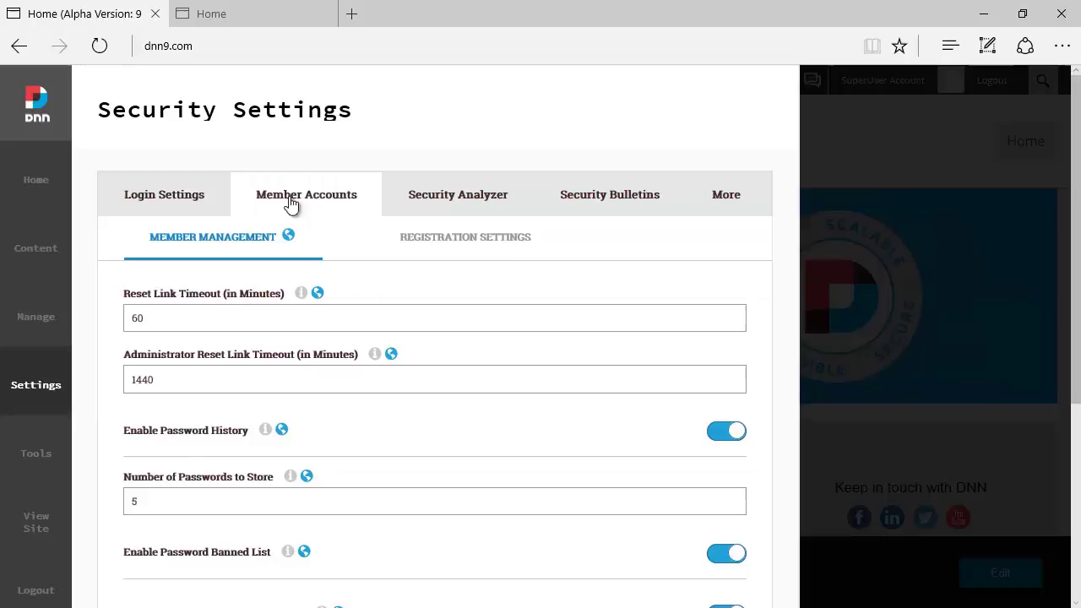
pyautogui.scroll(-3, 369, 357)
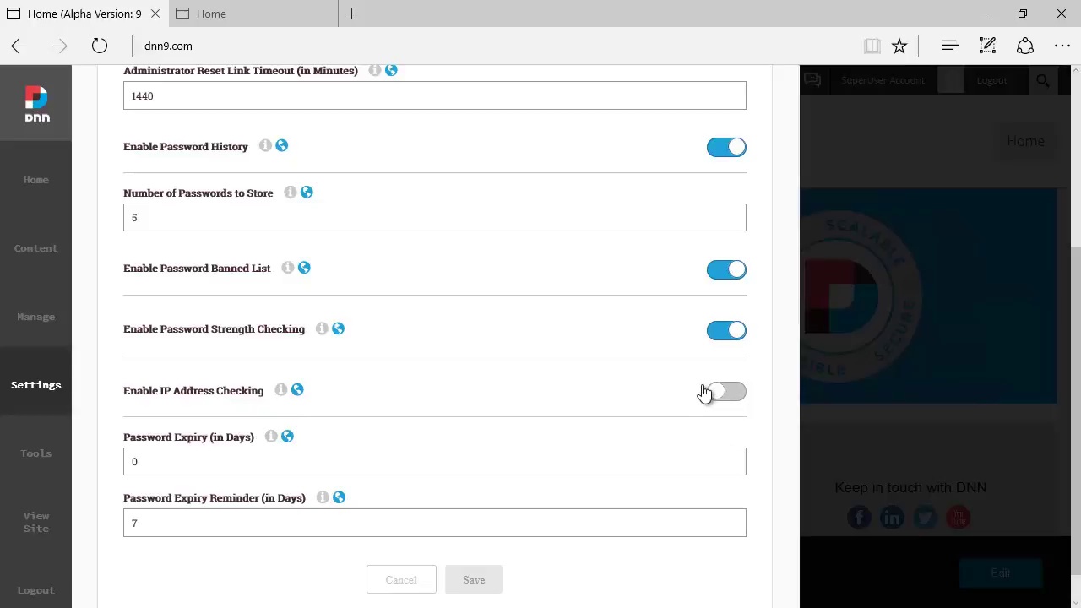
pyautogui.scroll(2, 218, 152)
# Step: Return to Login Settings and compare its Basic Login Settings with its Login IP Filters
pyautogui.click(141, 82)
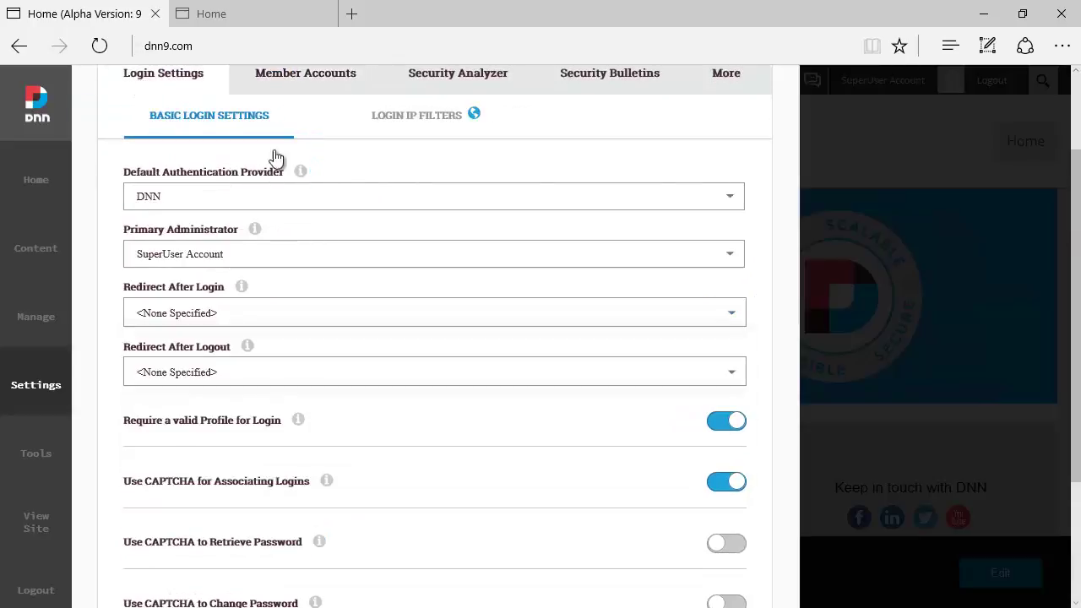
pyautogui.click(394, 118)
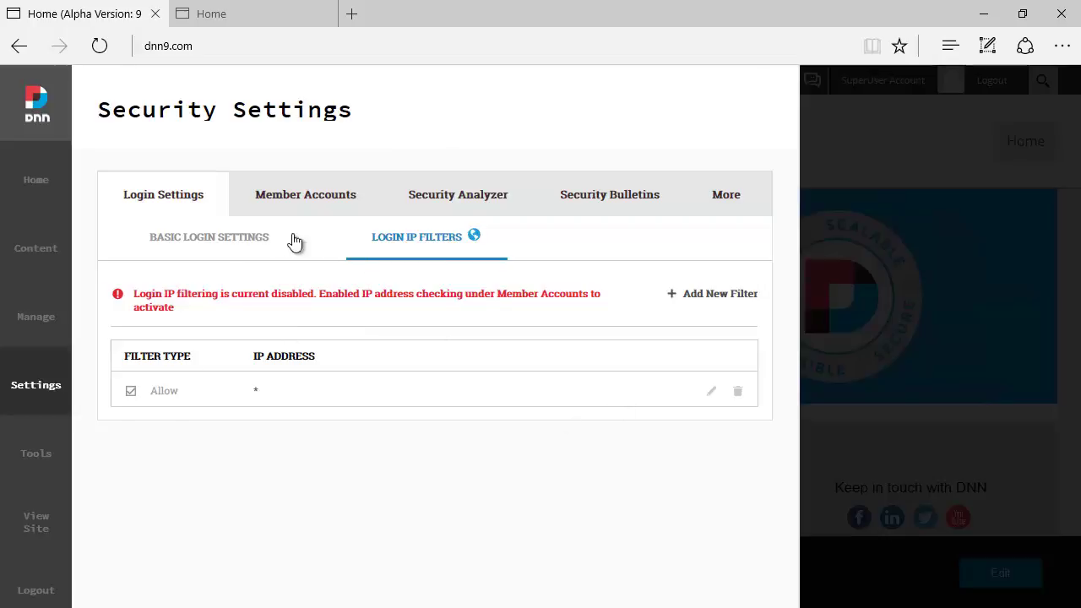
pyautogui.click(430, 245)
pyautogui.click(258, 237)
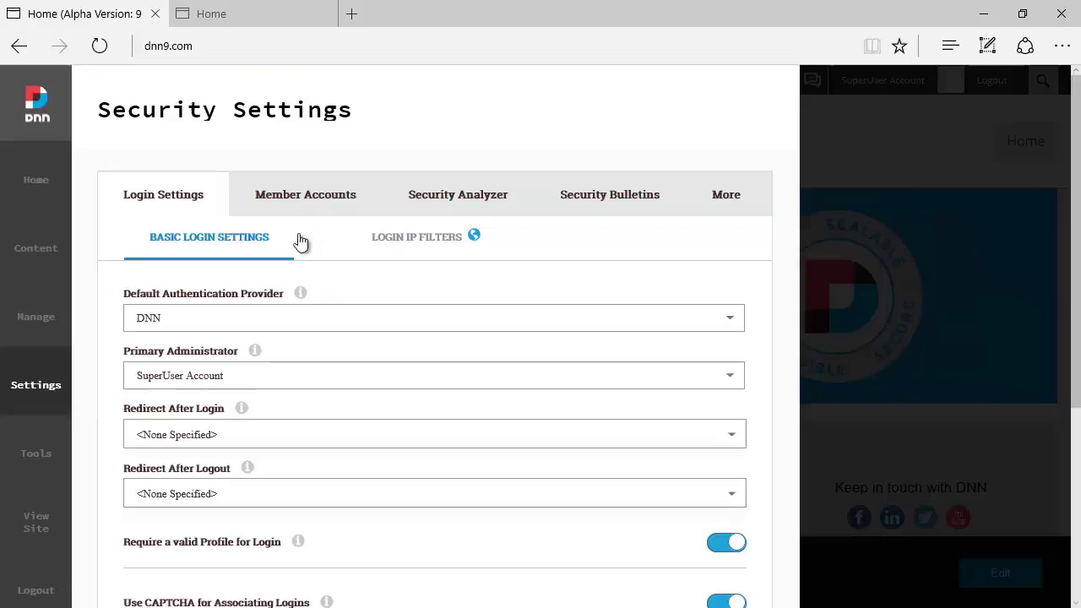
pyautogui.click(412, 239)
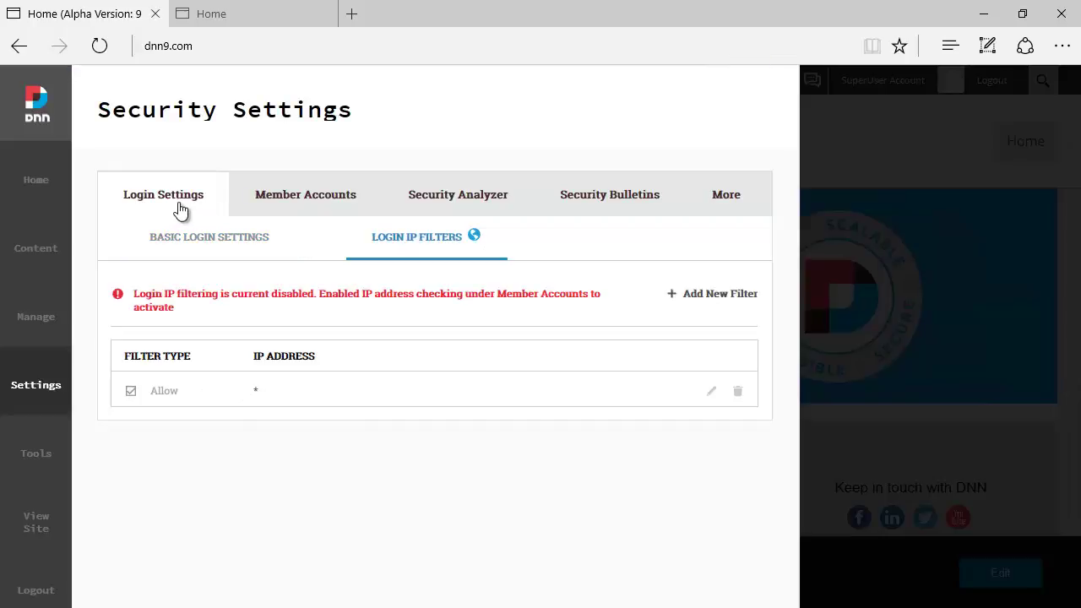
# Step: Review the Member Management options from reset link timeouts through password expiry, and open the Registration Settings
pyautogui.click(309, 201)
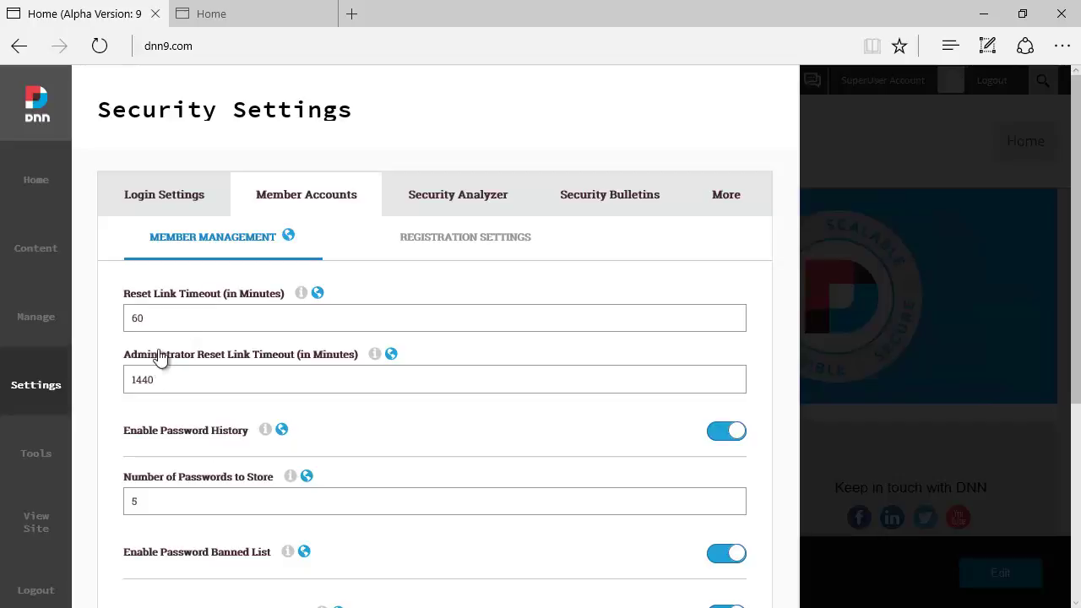
pyautogui.scroll(-3, 225, 410)
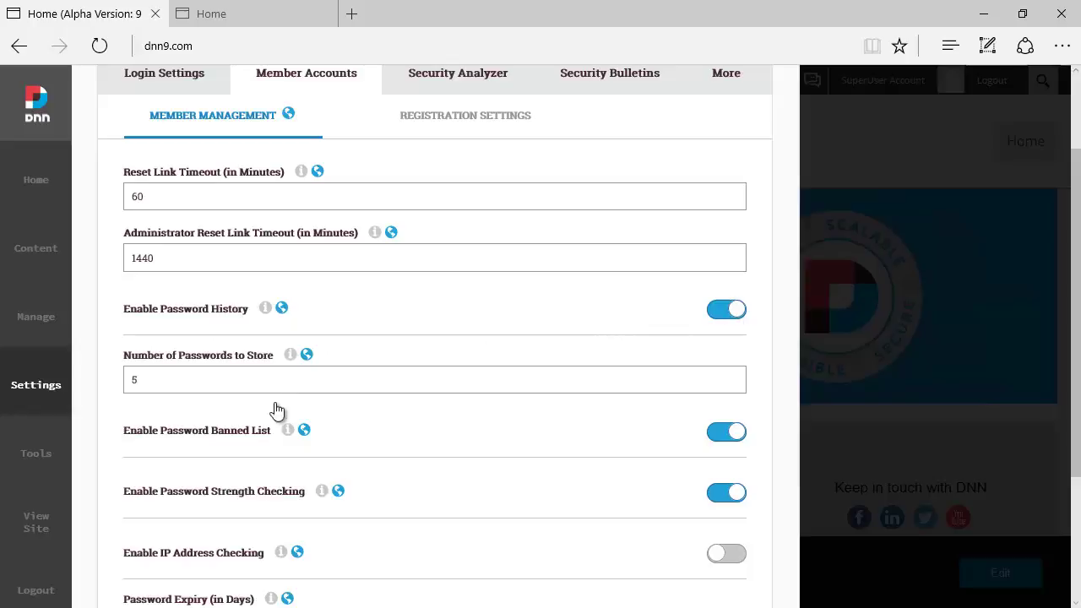
pyautogui.click(204, 389)
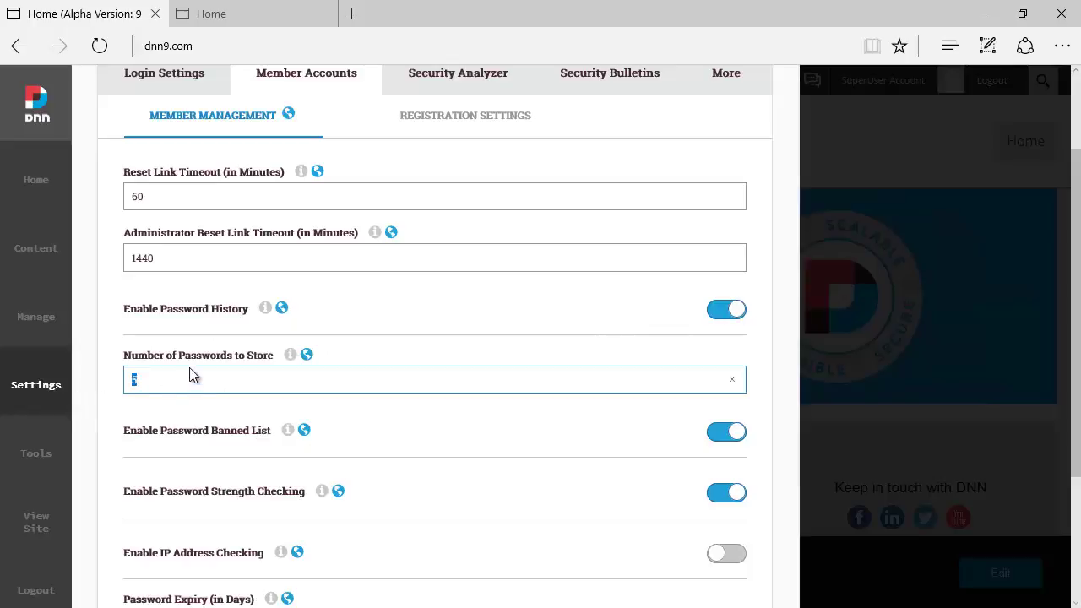
pyautogui.scroll(-3, 526, 484)
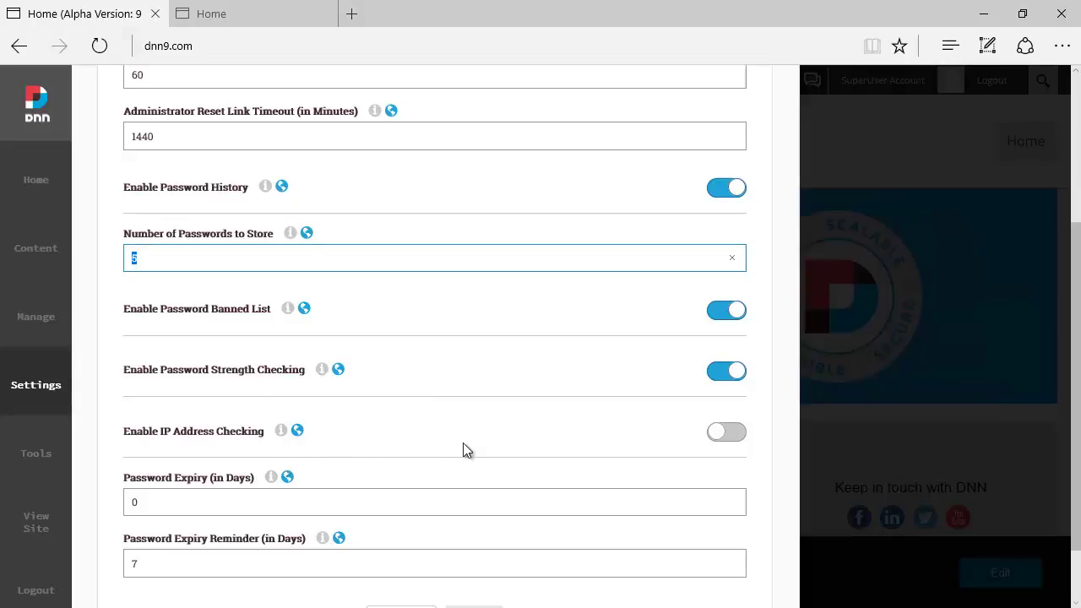
pyautogui.scroll(-1, 436, 434)
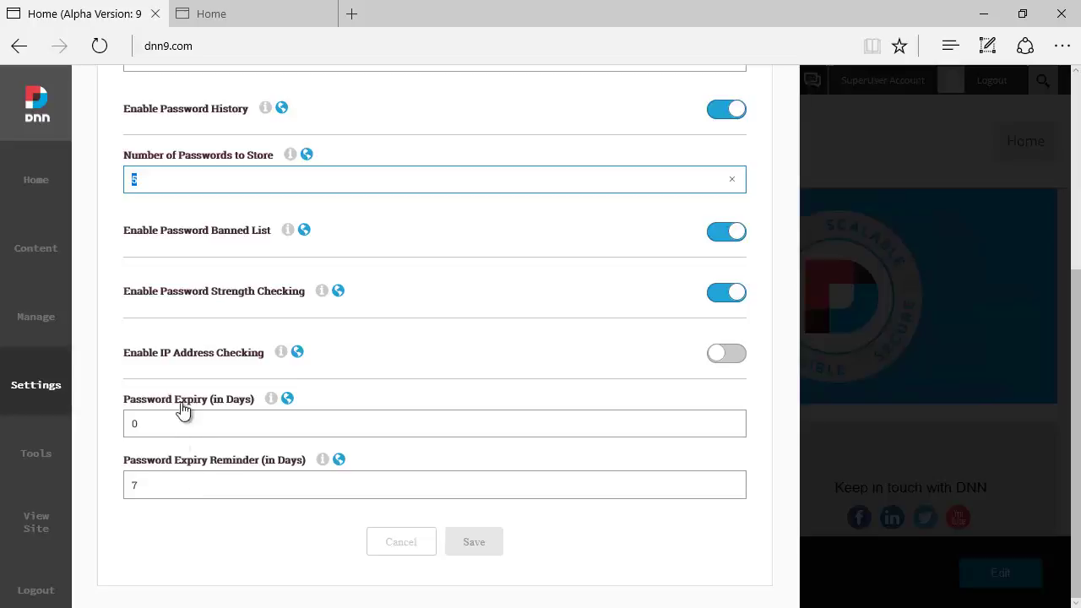
pyautogui.scroll(4, 203, 465)
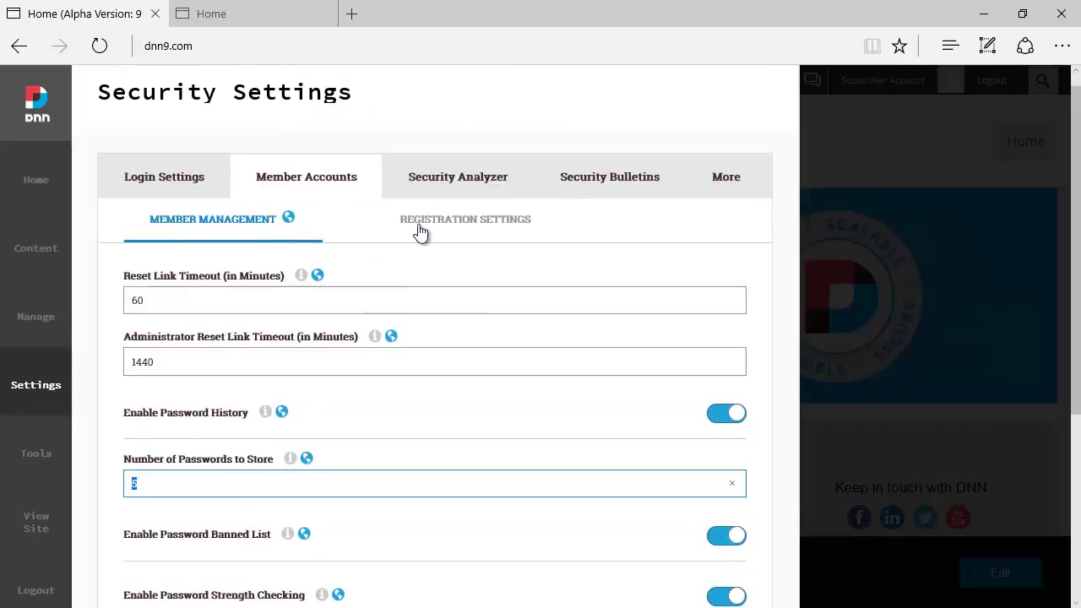
pyautogui.click(447, 229)
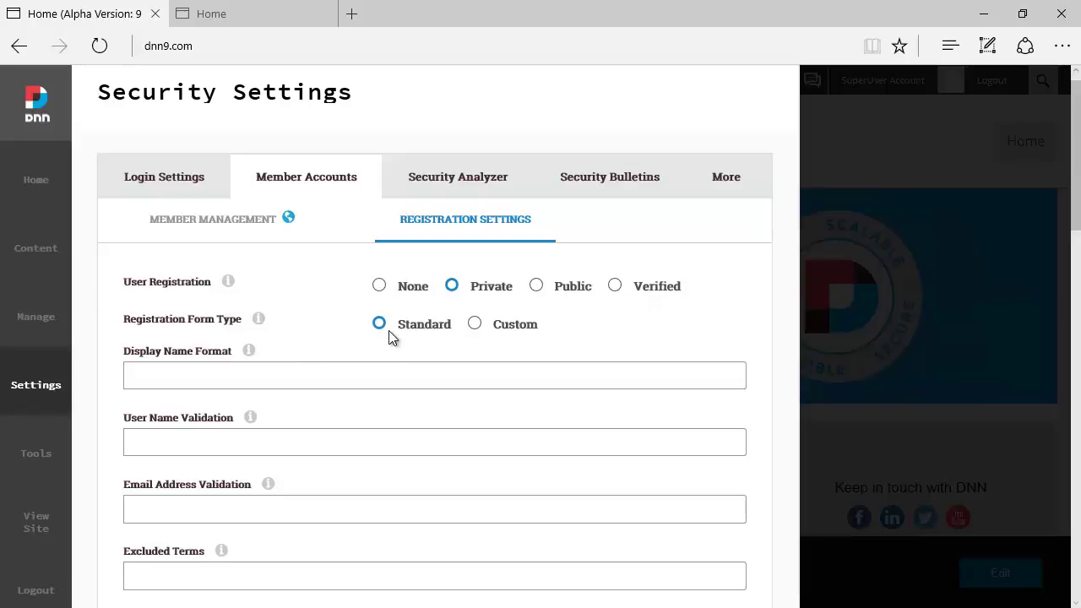
# Step: Try the Custom registration form type and switch back to Standard
pyautogui.click(476, 324)
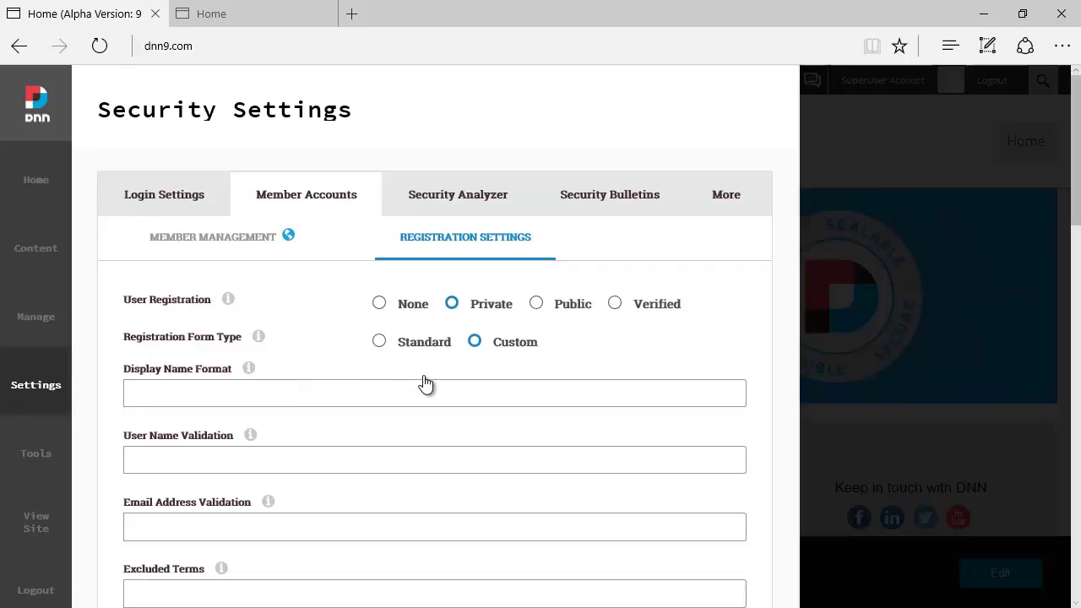
pyautogui.scroll(-1, 427, 381)
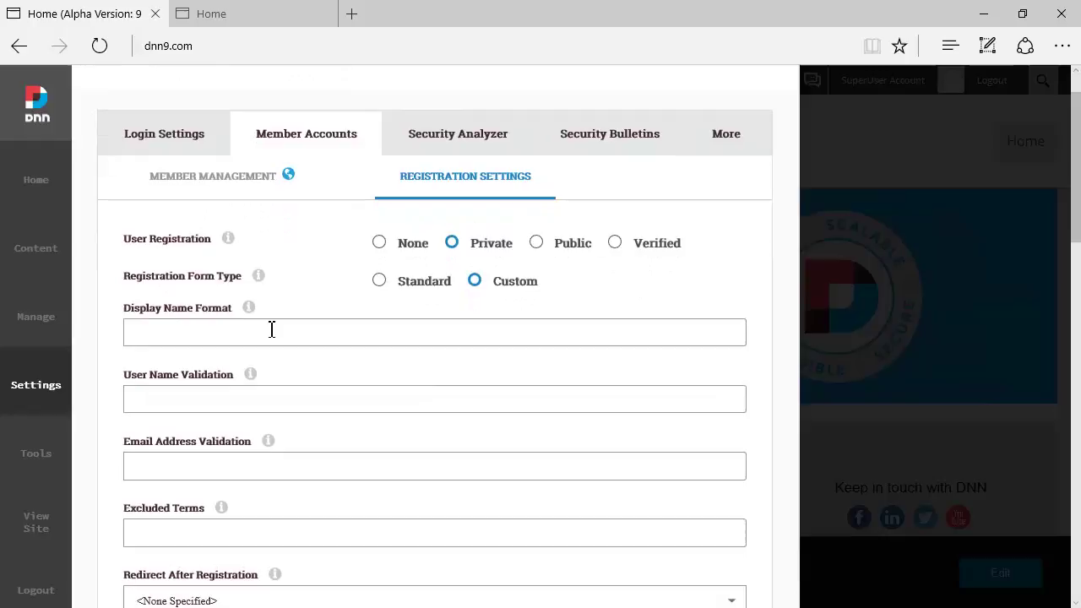
pyautogui.click(419, 291)
# Step: Review the Registration Settings from Display Name Format through the registration toggles to the read-only password policy values
pyautogui.moveTo(253, 378)
pyautogui.scroll(-1, 268, 461)
pyautogui.scroll(-1, 282, 461)
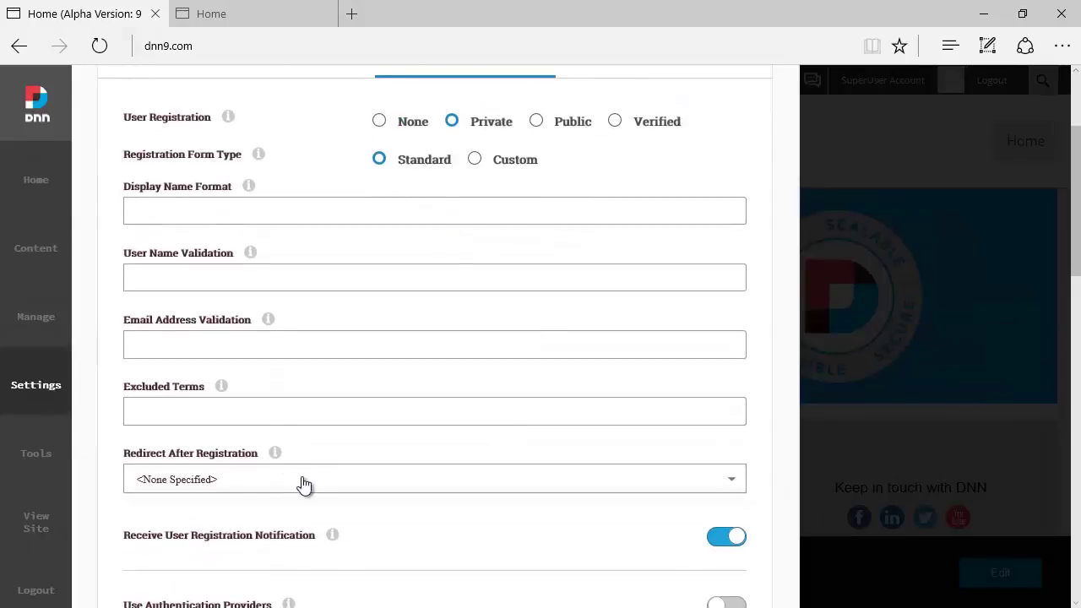
pyautogui.scroll(-2, 310, 503)
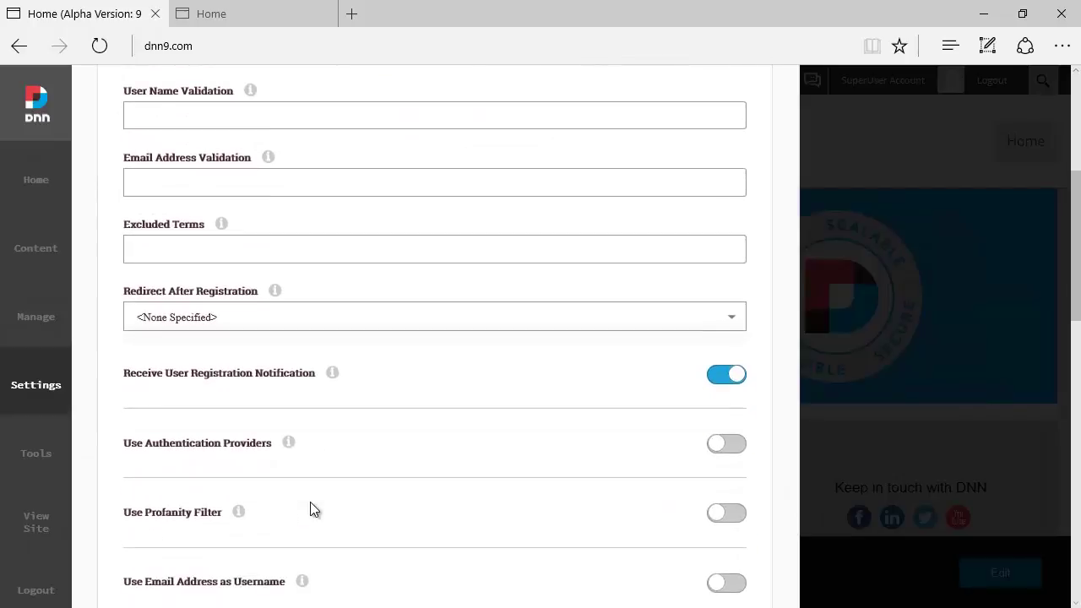
pyautogui.scroll(-1, 312, 509)
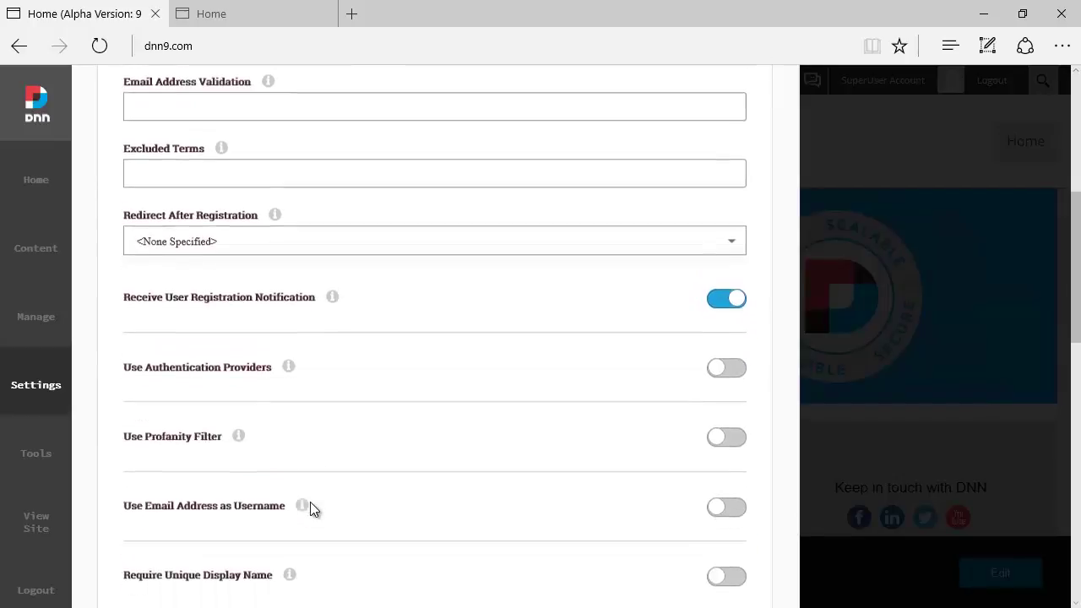
pyautogui.scroll(-2, 307, 448)
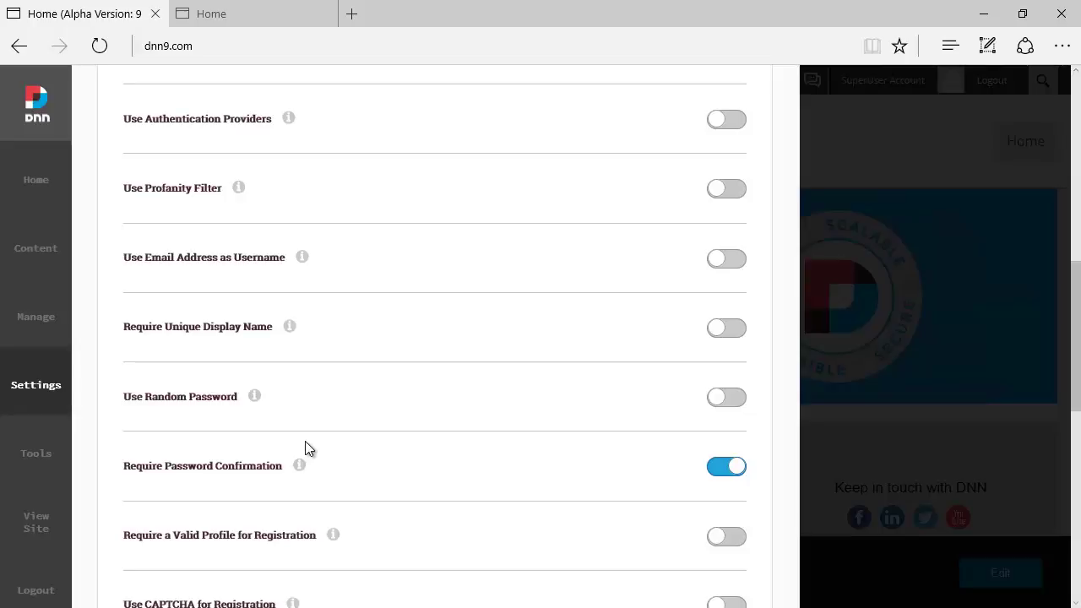
pyautogui.scroll(-3, 314, 439)
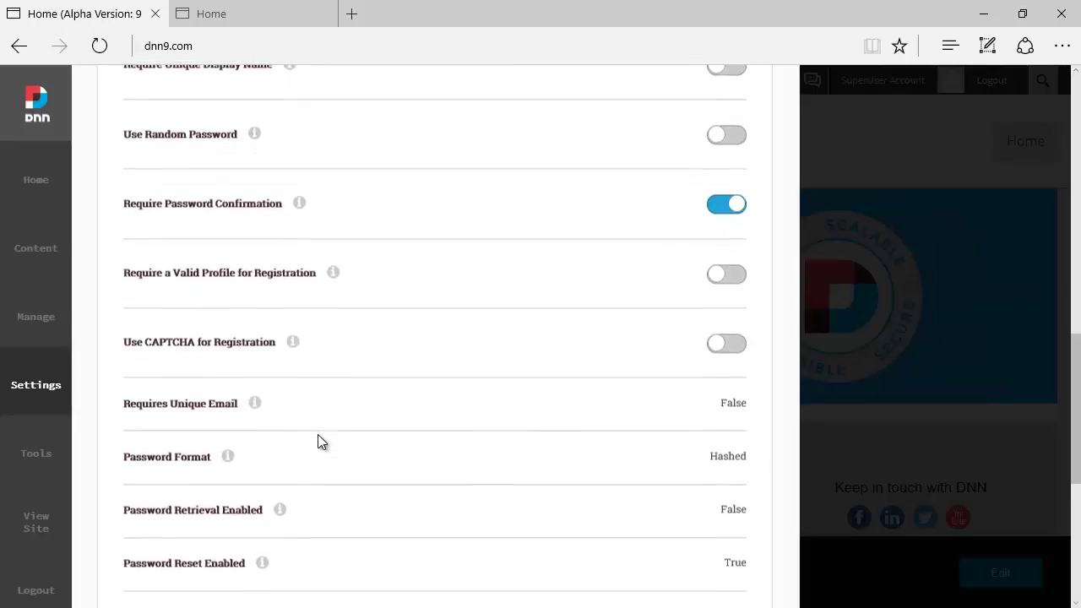
pyautogui.scroll(-2, 314, 371)
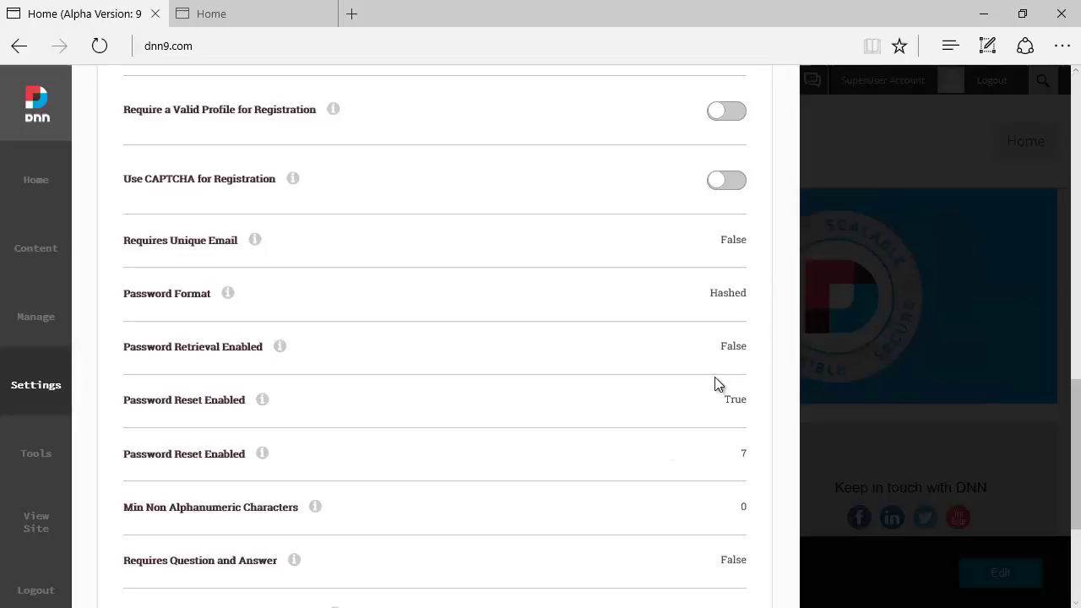
pyautogui.scroll(-3, 715, 385)
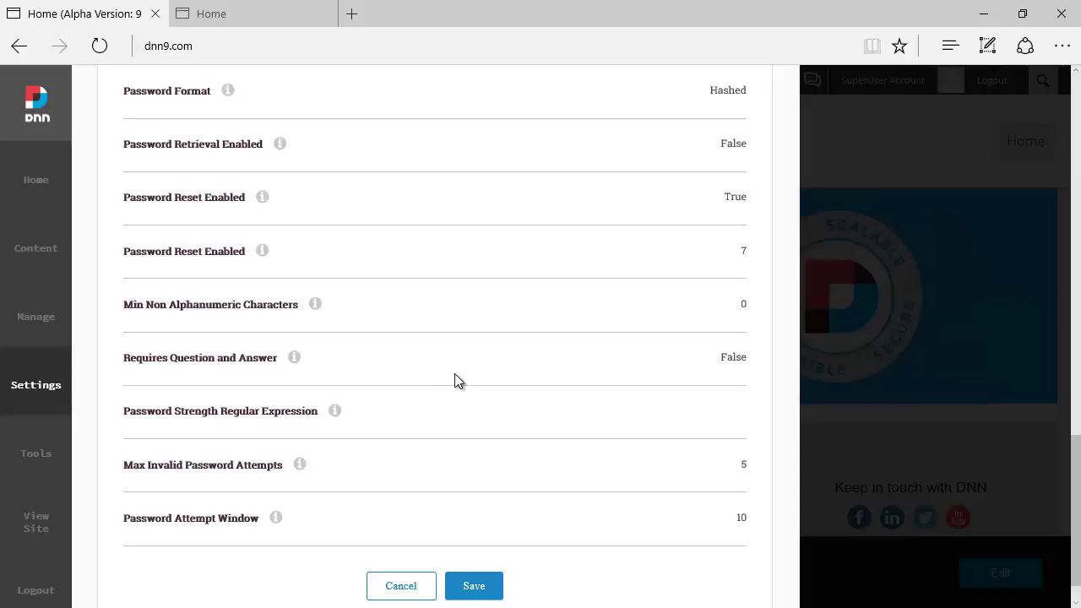
pyautogui.scroll(10, 456, 384)
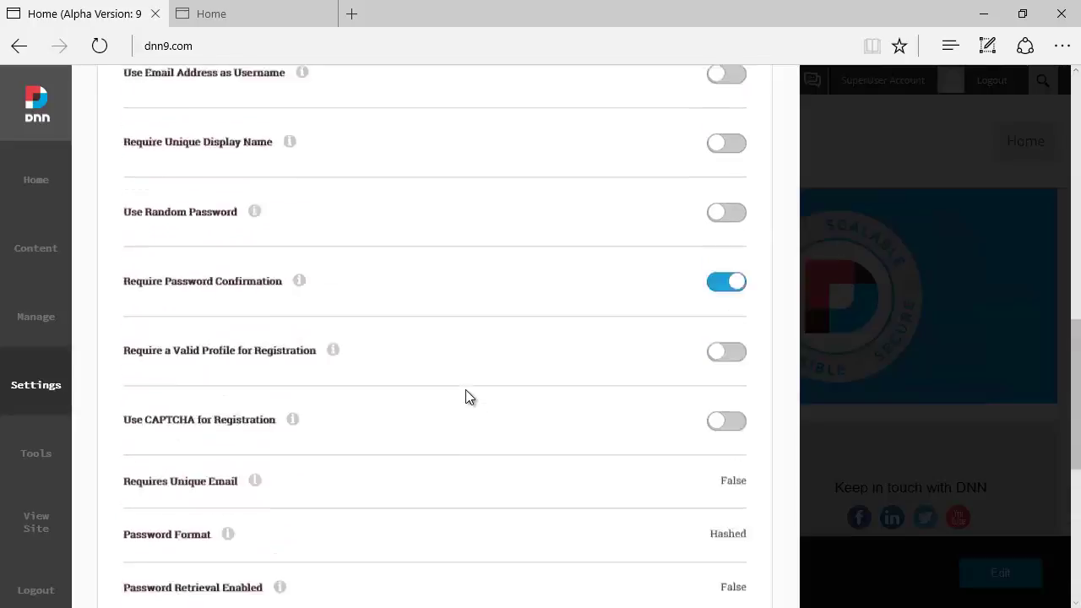
pyautogui.scroll(4, 466, 390)
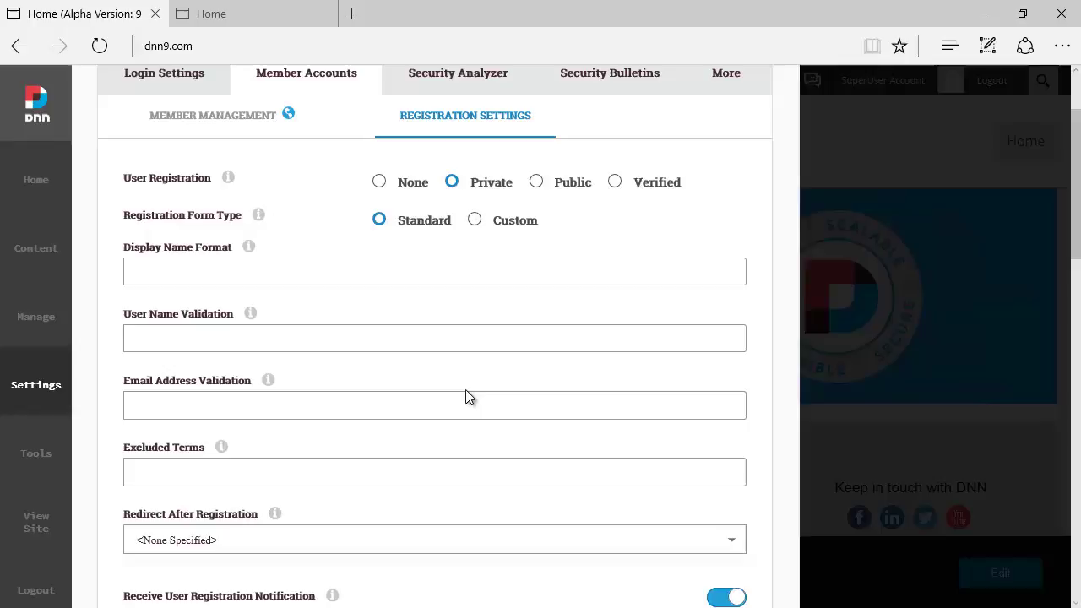
pyautogui.scroll(-5, 465, 395)
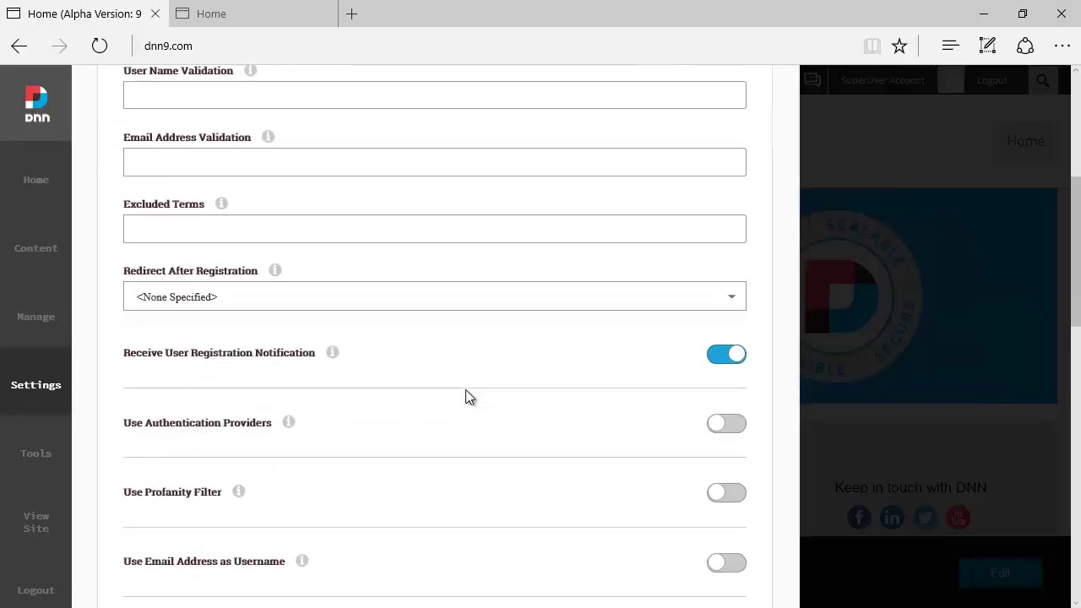
pyautogui.scroll(-7, 460, 401)
pyautogui.scroll(12, 456, 405)
# Step: Open the Security Analyzer and examine the results and notes of its Audit Checks
pyautogui.click(461, 195)
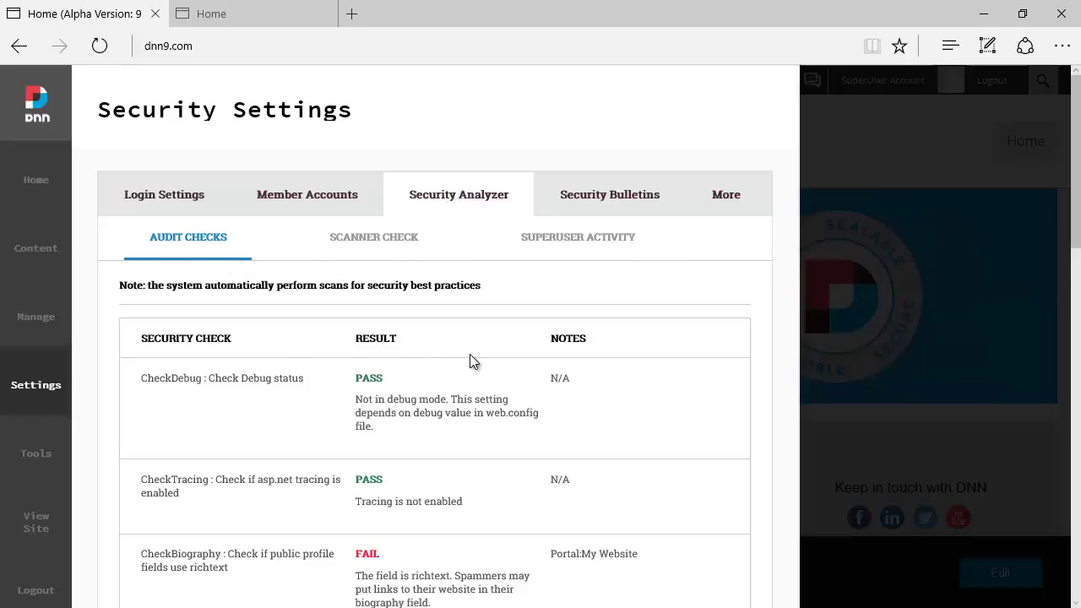
pyautogui.scroll(-2, 472, 358)
pyautogui.scroll(-3, 473, 342)
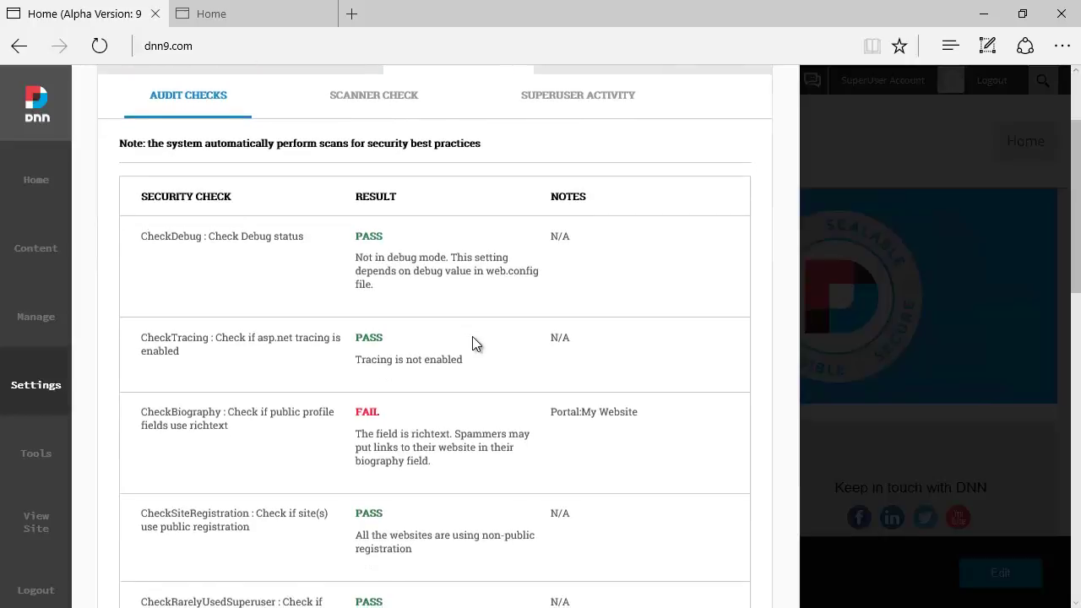
pyautogui.scroll(-6, 475, 346)
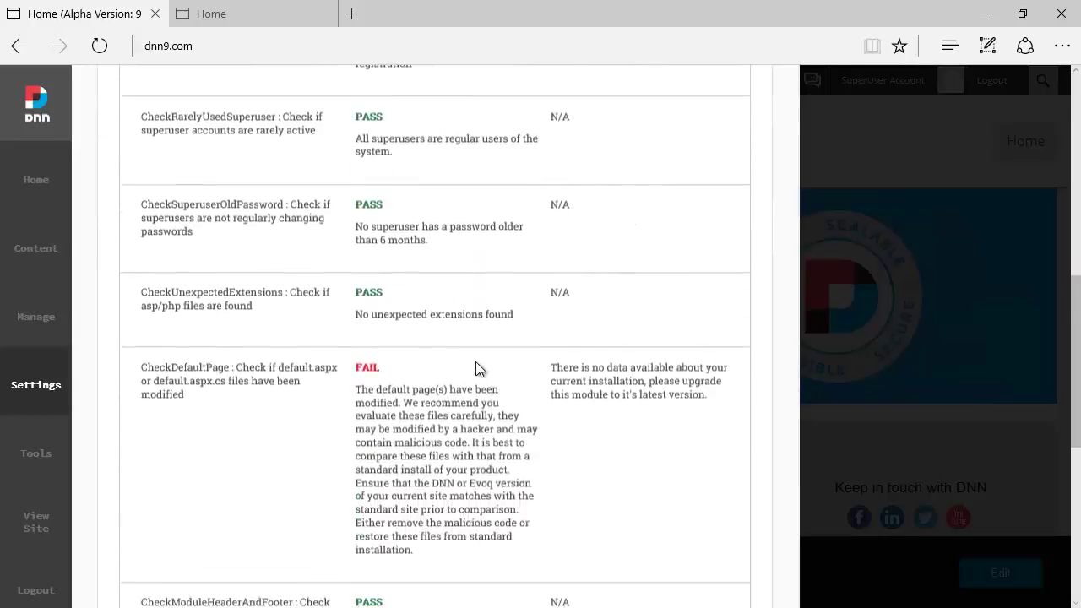
pyautogui.scroll(10, 476, 361)
# Step: View the recently modified files and recently modified settings in the Scanner Check, and open the Superuser Activity log
pyautogui.click(379, 187)
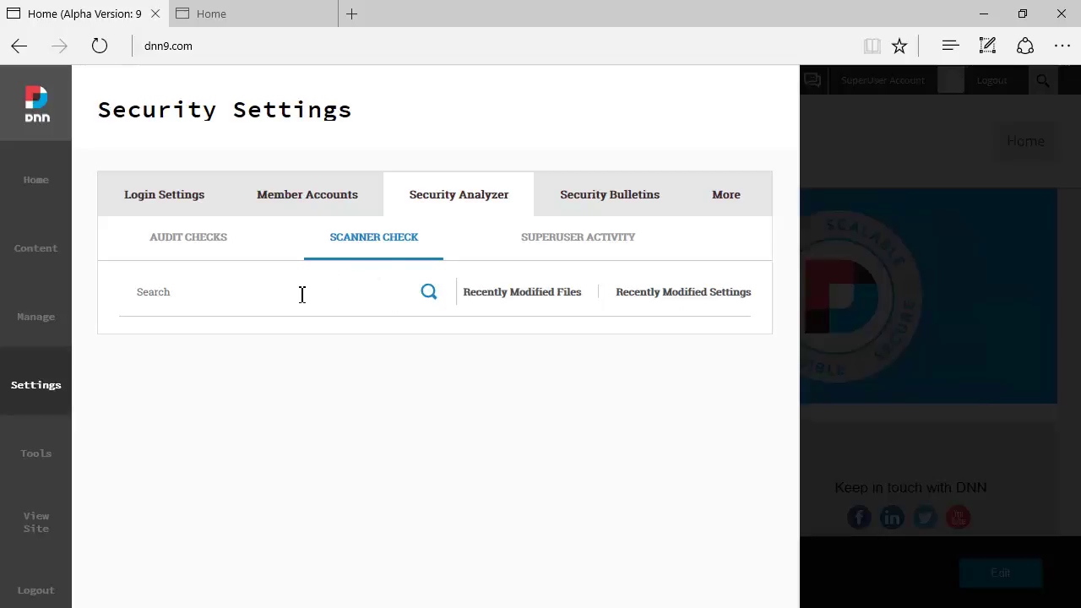
pyautogui.click(546, 295)
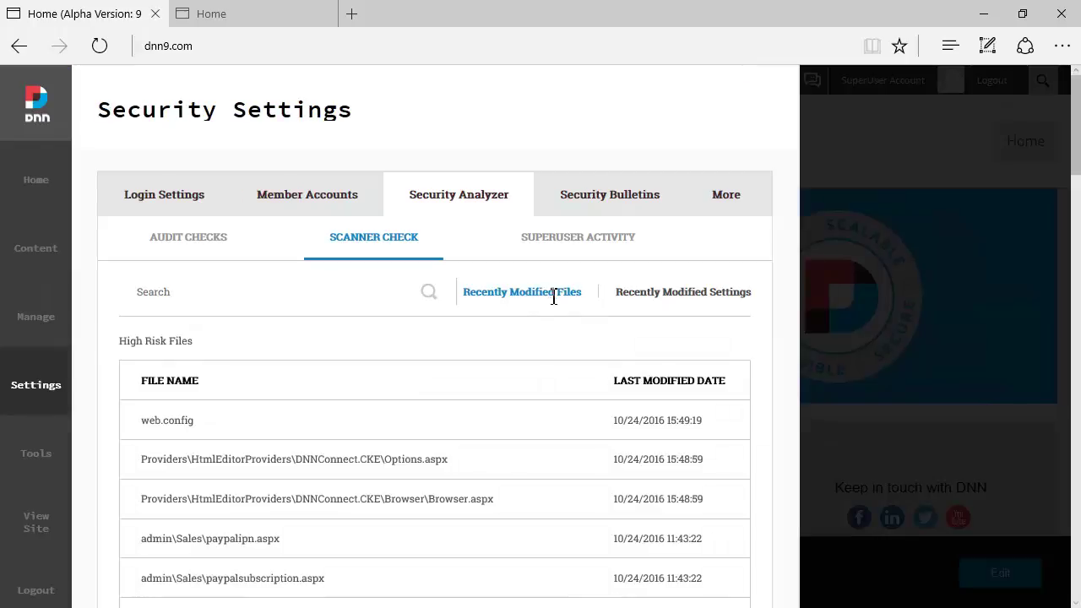
pyautogui.click(667, 297)
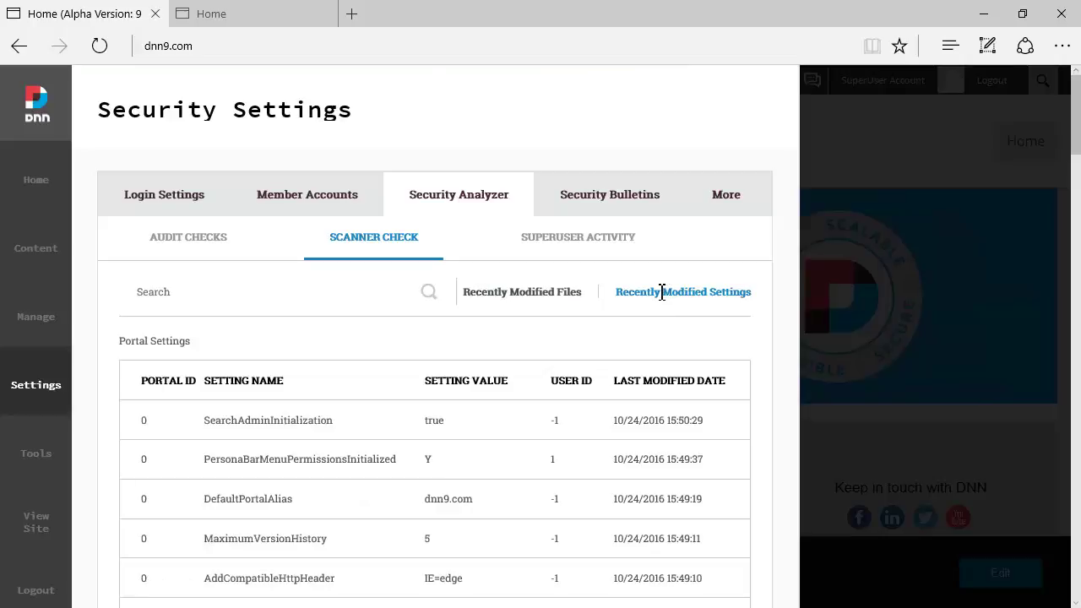
pyautogui.click(577, 247)
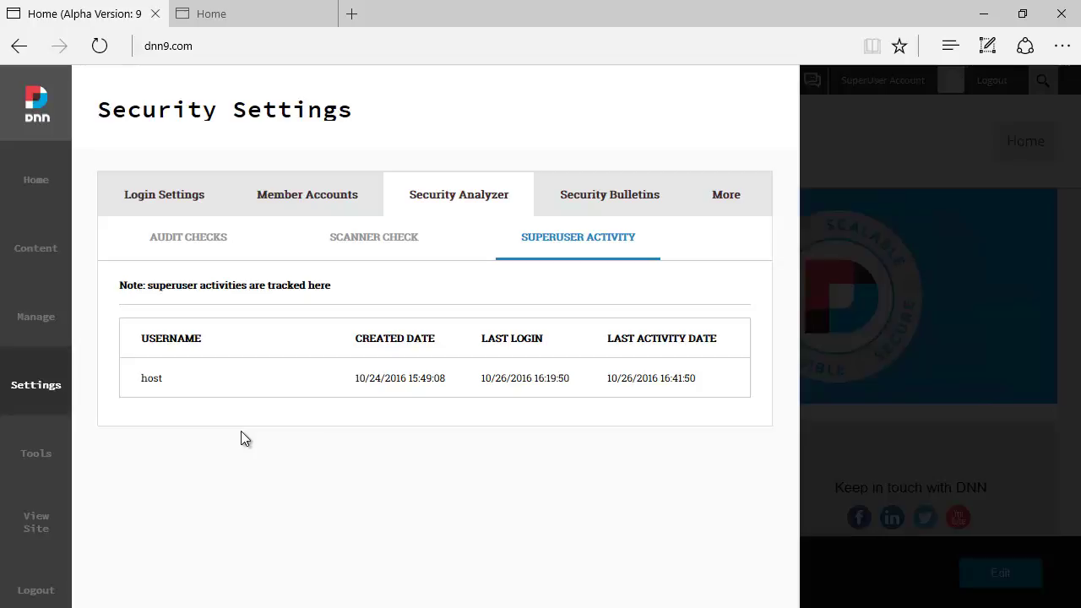
# Step: Check the Security Bulletins and review the SSL Settings down to the SSL Offload Header Value
pyautogui.click(606, 205)
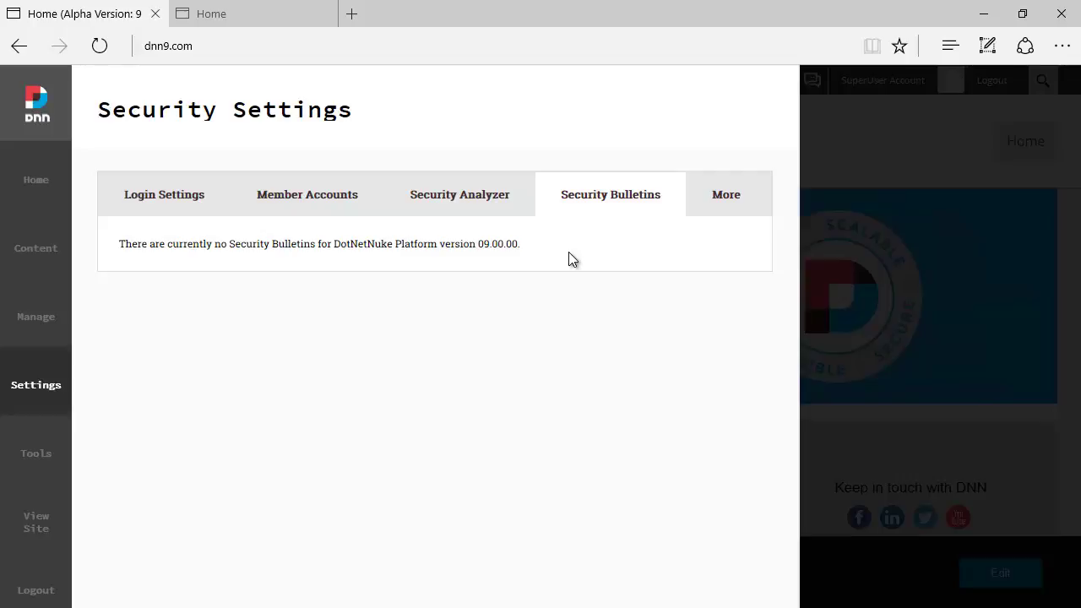
pyautogui.click(719, 197)
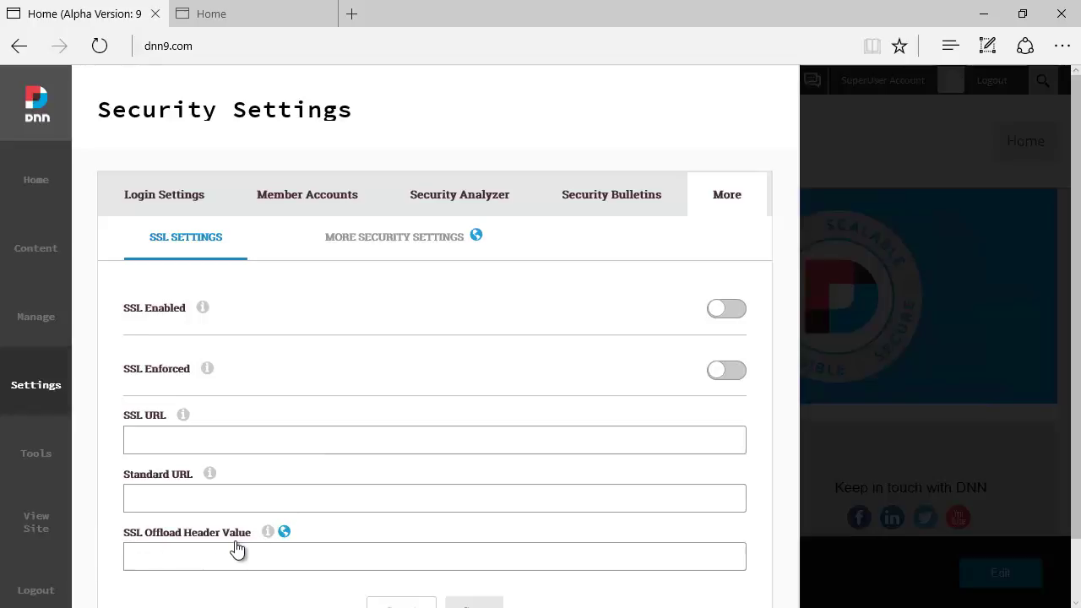
pyautogui.scroll(-1, 256, 560)
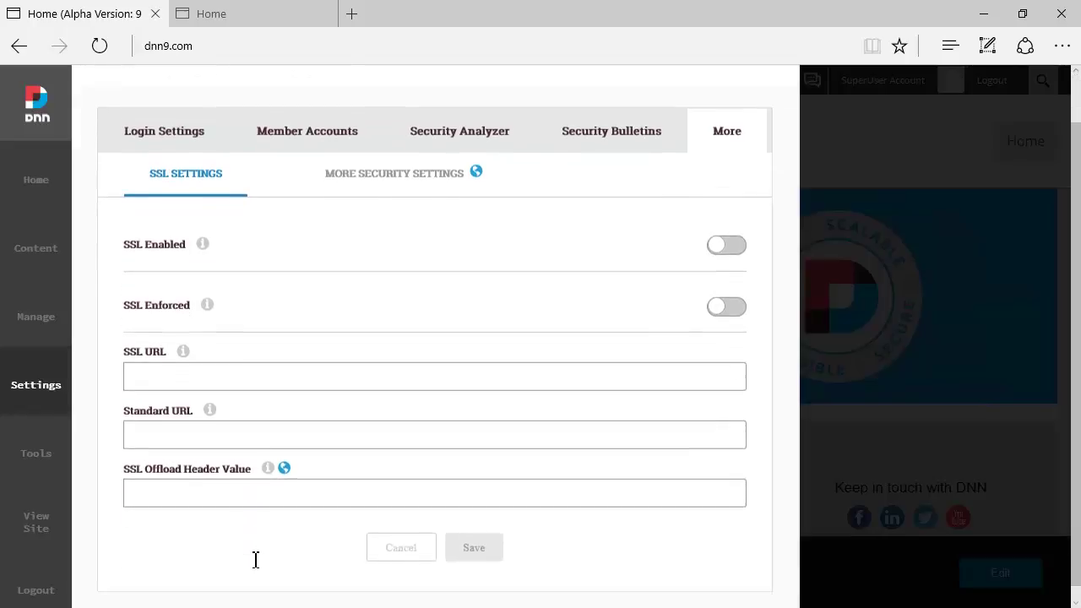
pyautogui.moveTo(271, 473)
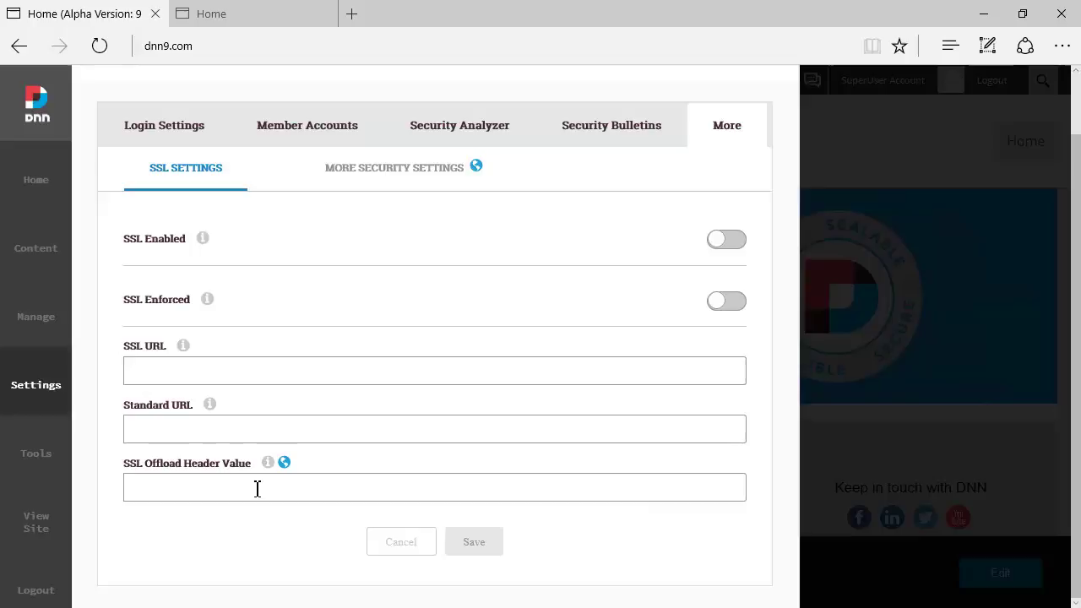
# Step: Review More Security Settings from Show Critical Errors on Screen through Allowable File Extensions
pyautogui.click(364, 169)
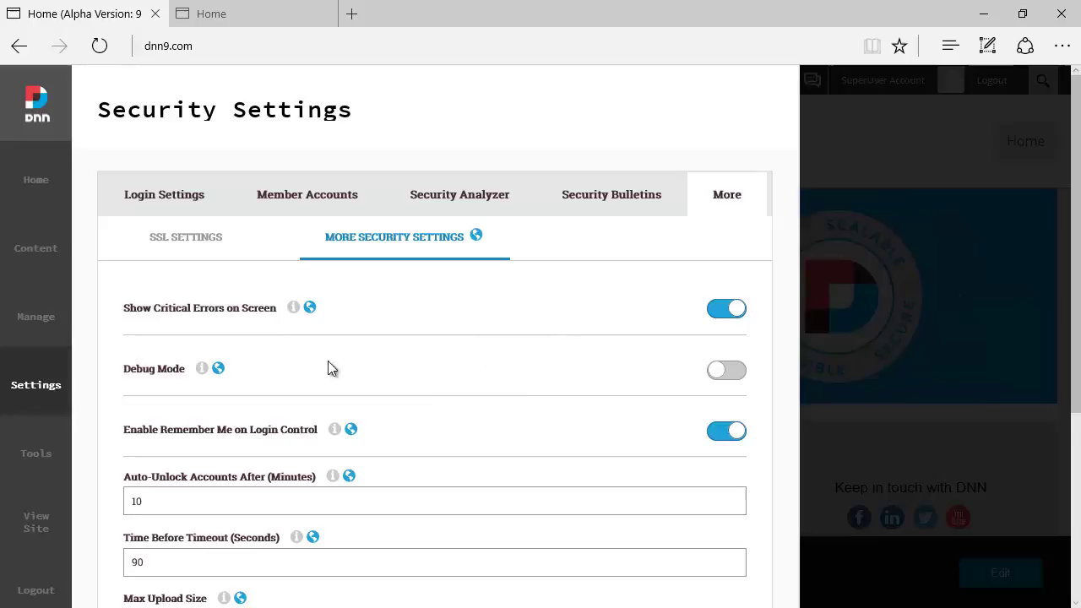
pyautogui.scroll(-3, 705, 385)
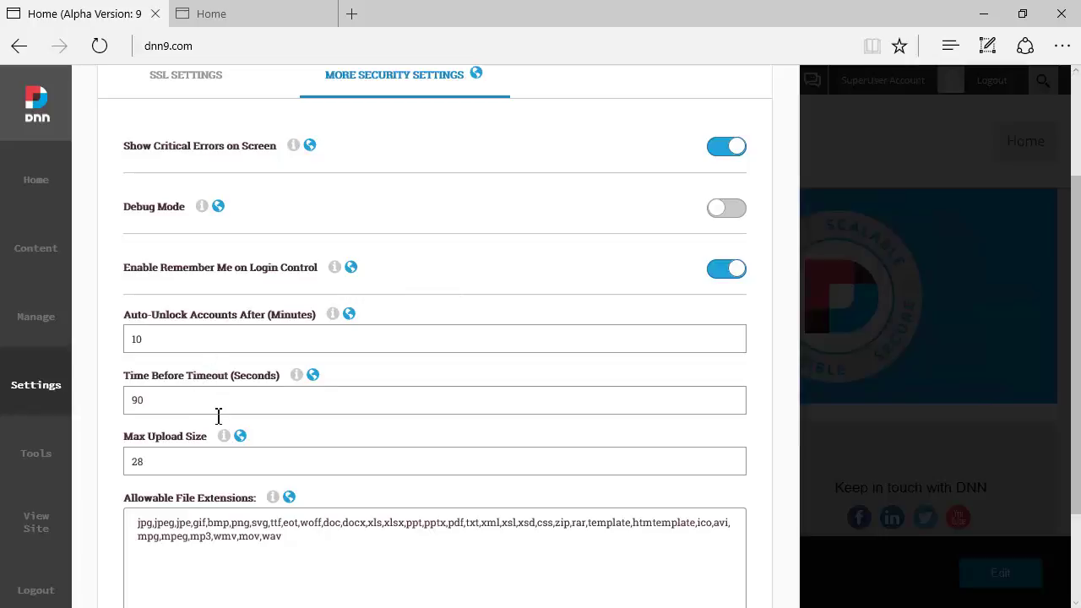
pyautogui.scroll(-2, 324, 407)
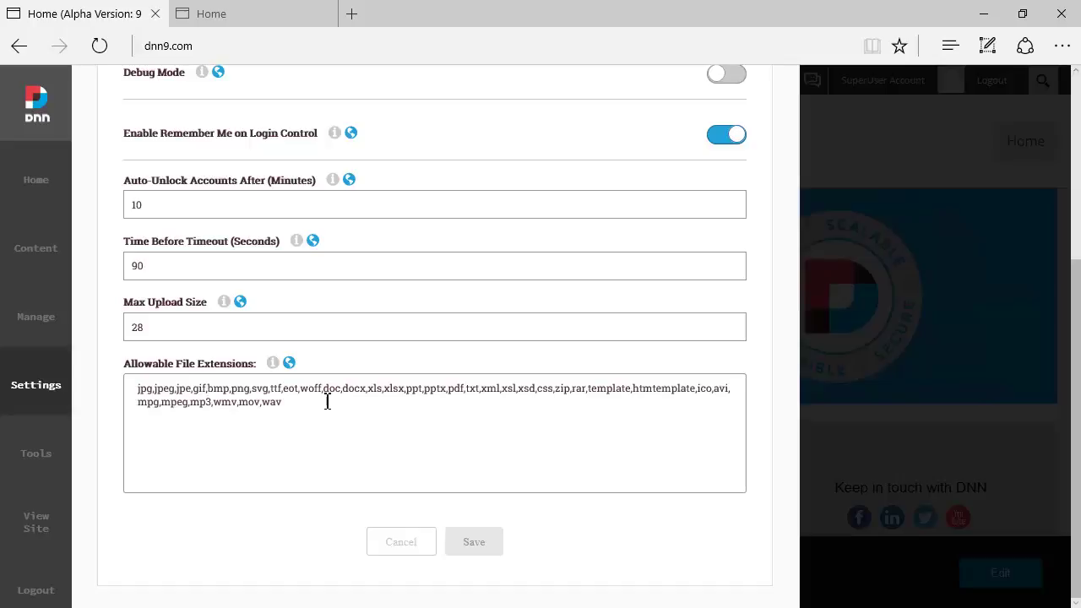
pyautogui.scroll(4, 403, 422)
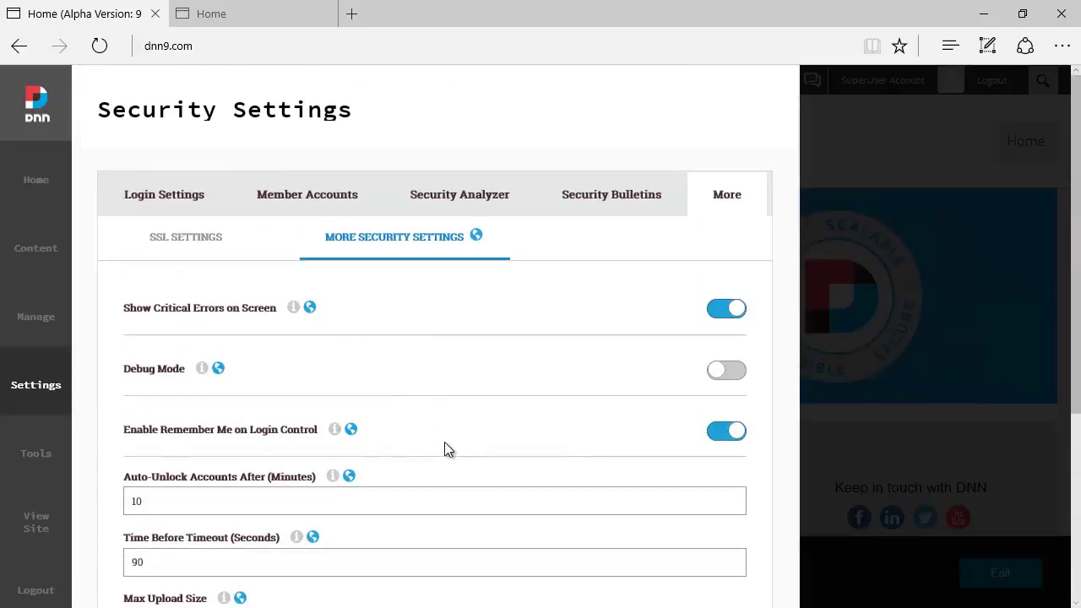